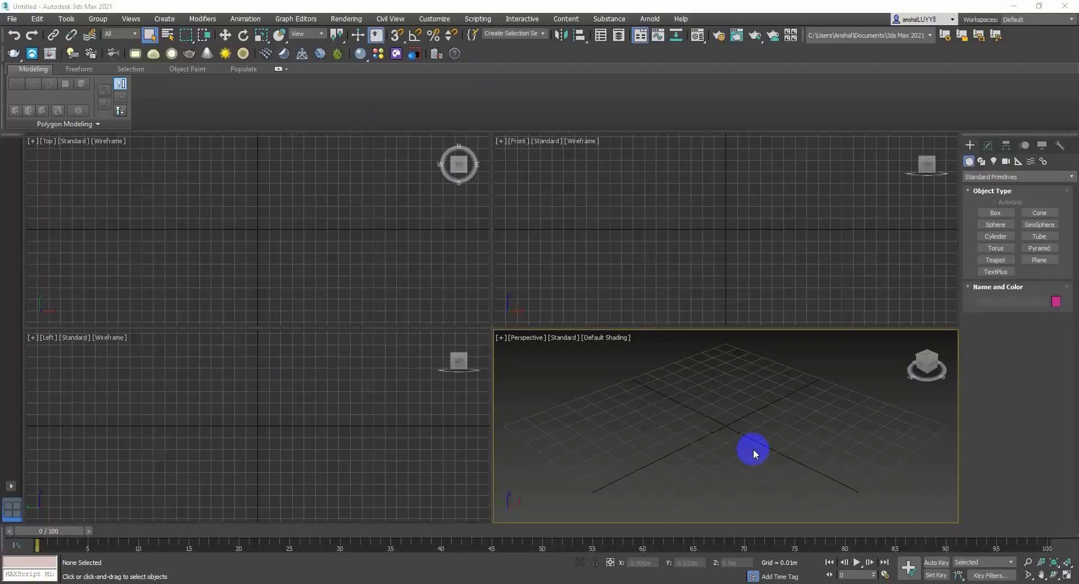
Open Virtual_Set2.max from the D:\BakeTutorial folder, reached through the recent-folders history
{"action": "left_click", "coordinate": [12, 19]}
{"action": "left_click", "coordinate": [29, 60]}
{"action": "left_click", "coordinate": [177, 41]}
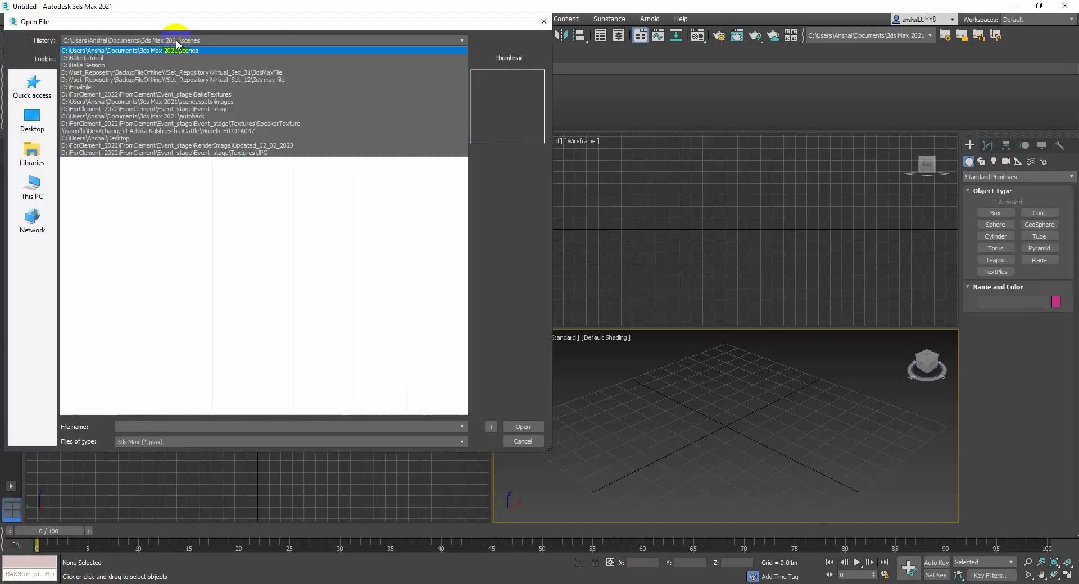
{"action": "left_click", "coordinate": [99, 59]}
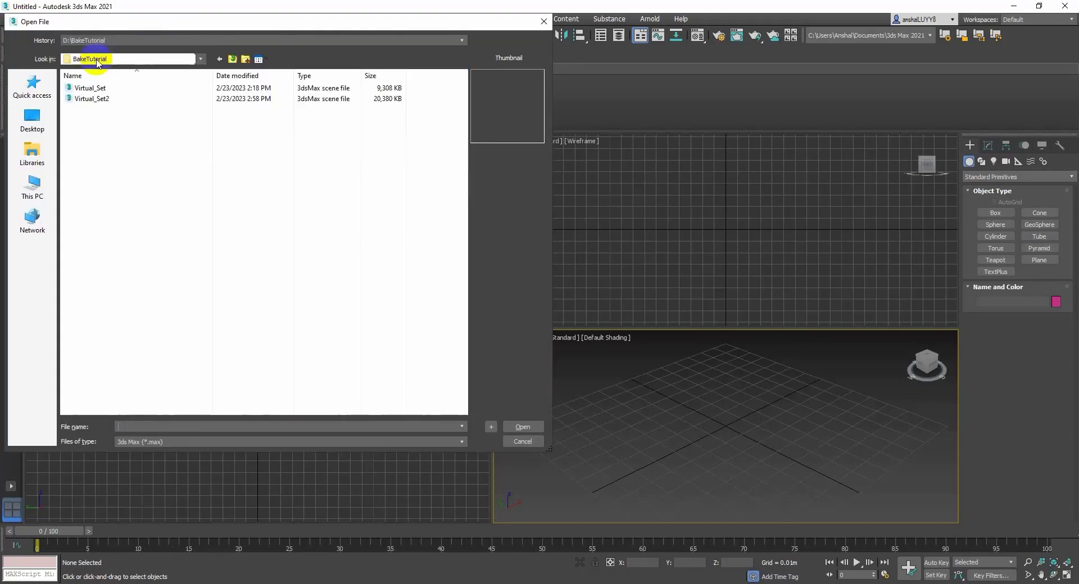
{"action": "left_click", "coordinate": [96, 98]}
{"action": "left_click", "coordinate": [522, 429]}
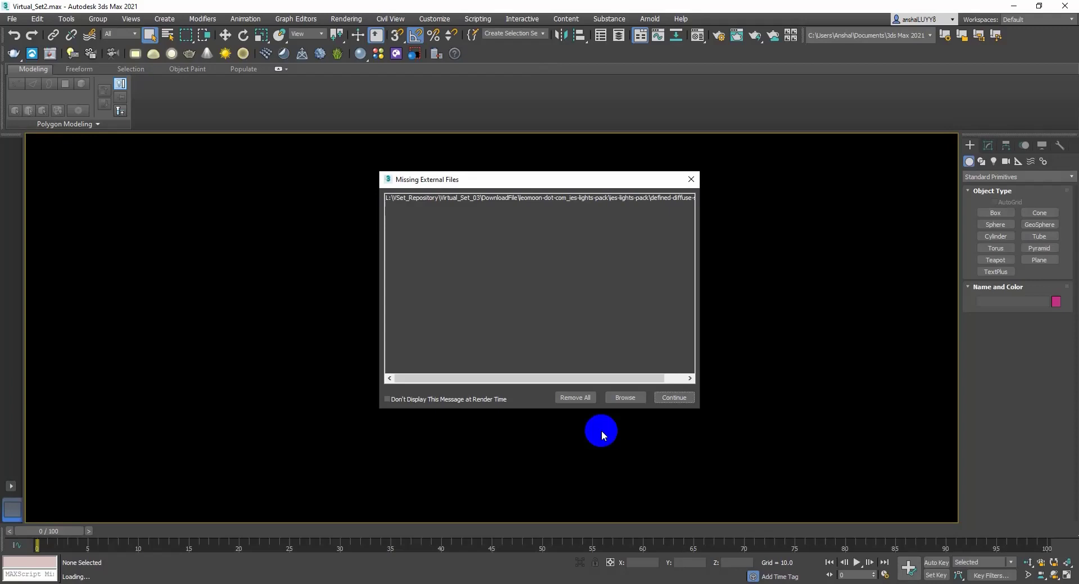
Continue past the missing files warning, select CenterFloor and add an Unwrap UVW modifier
{"action": "left_click", "coordinate": [675, 397]}
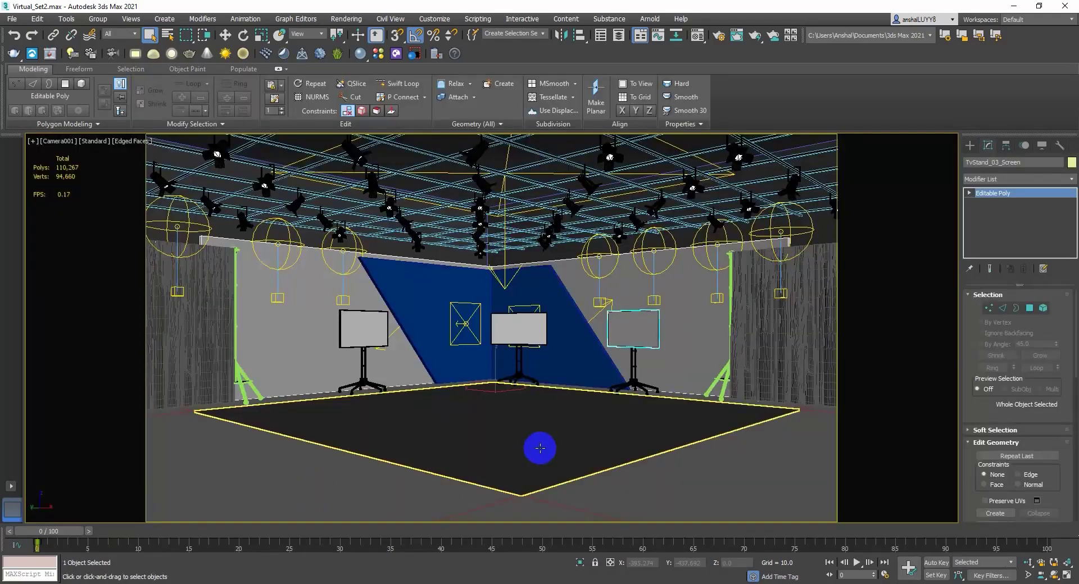
{"action": "left_click", "coordinate": [552, 442]}
{"action": "key", "text": "w"}
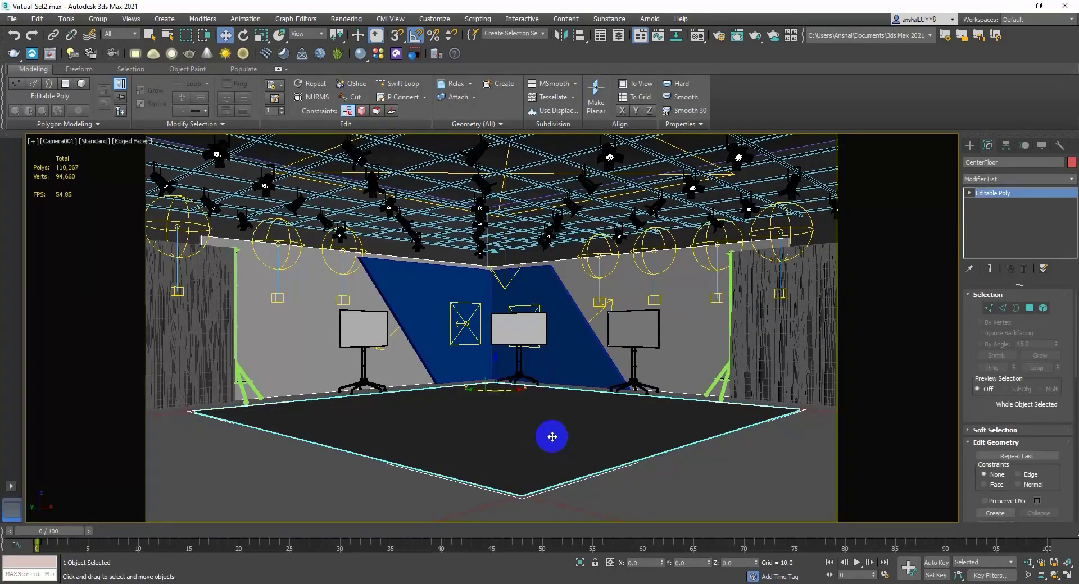
{"action": "left_click", "coordinate": [1023, 180]}
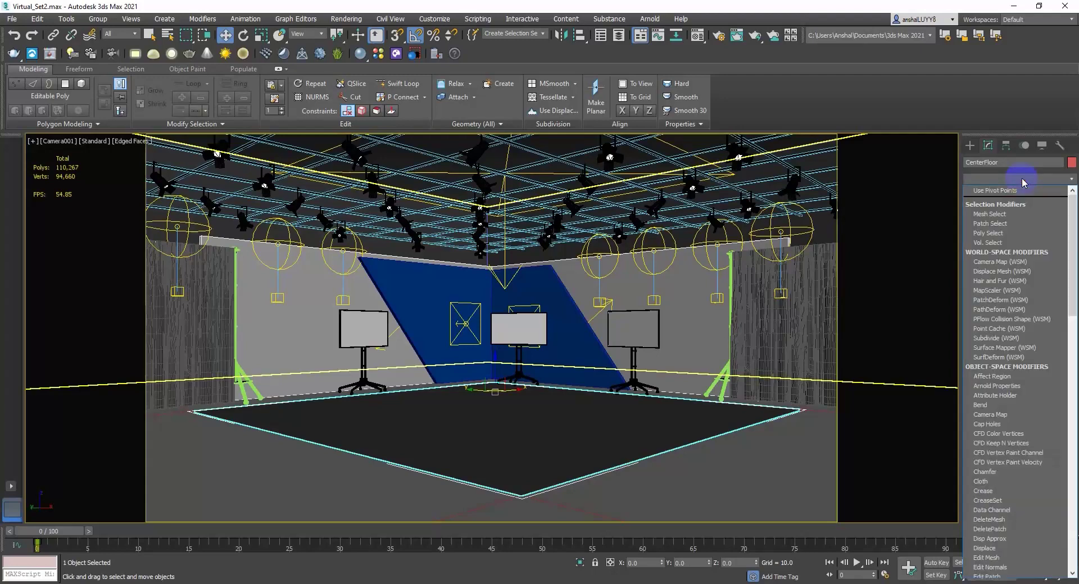
{"action": "key", "text": "u"}
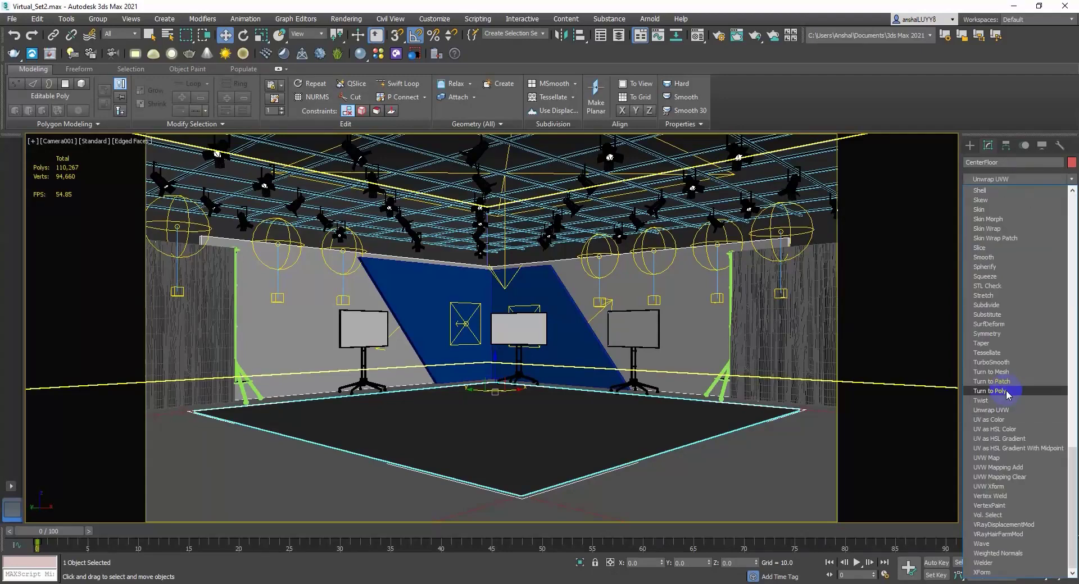
{"action": "left_click", "coordinate": [999, 410]}
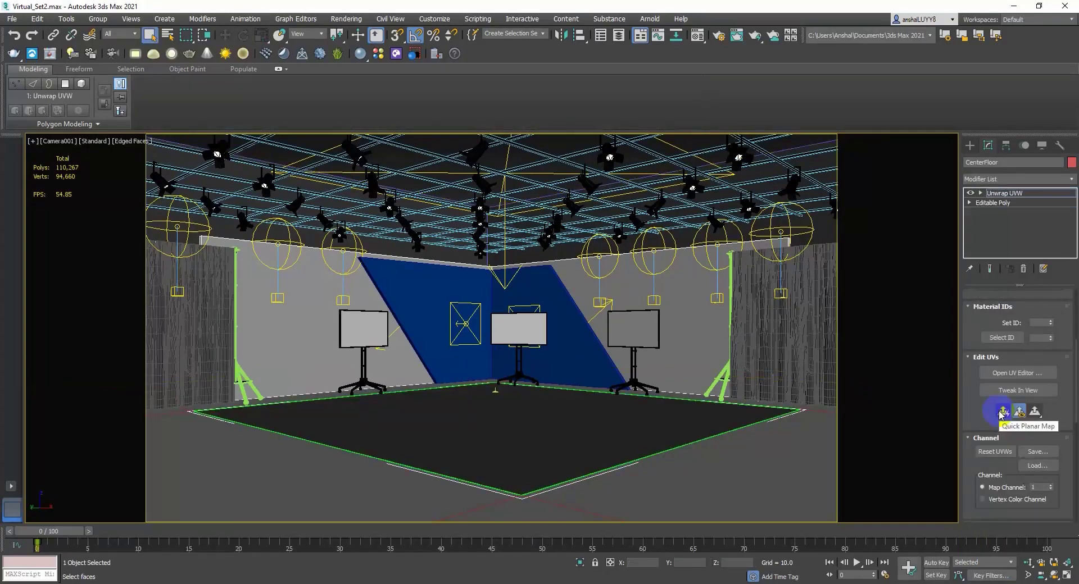
Inspect the floor's UV face in the UV editor, then close it
{"action": "left_click", "coordinate": [1015, 374]}
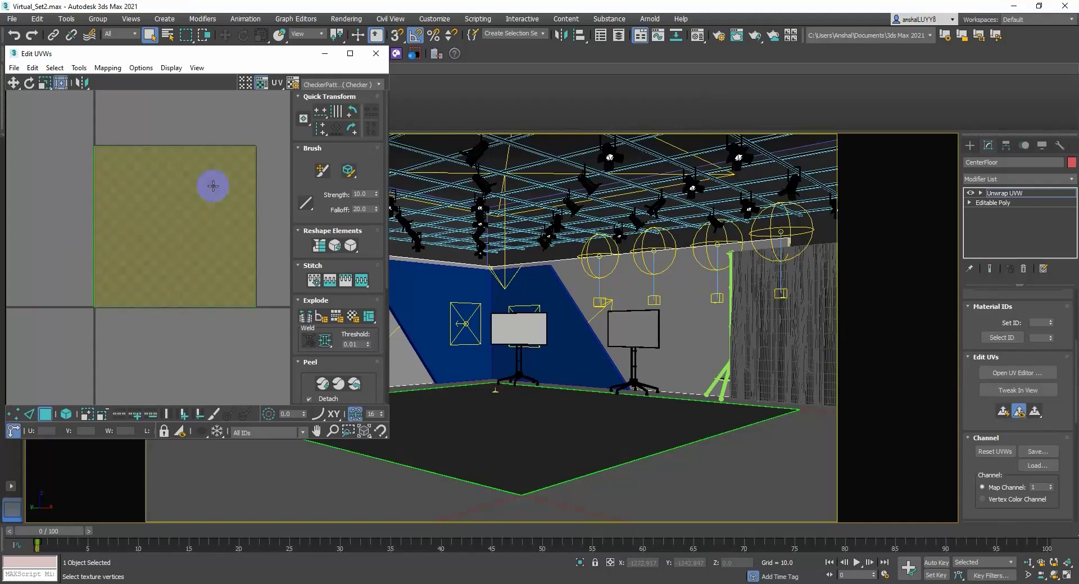
{"action": "scroll", "coordinate": [211, 185], "scroll_direction": "down", "scroll_amount": 3}
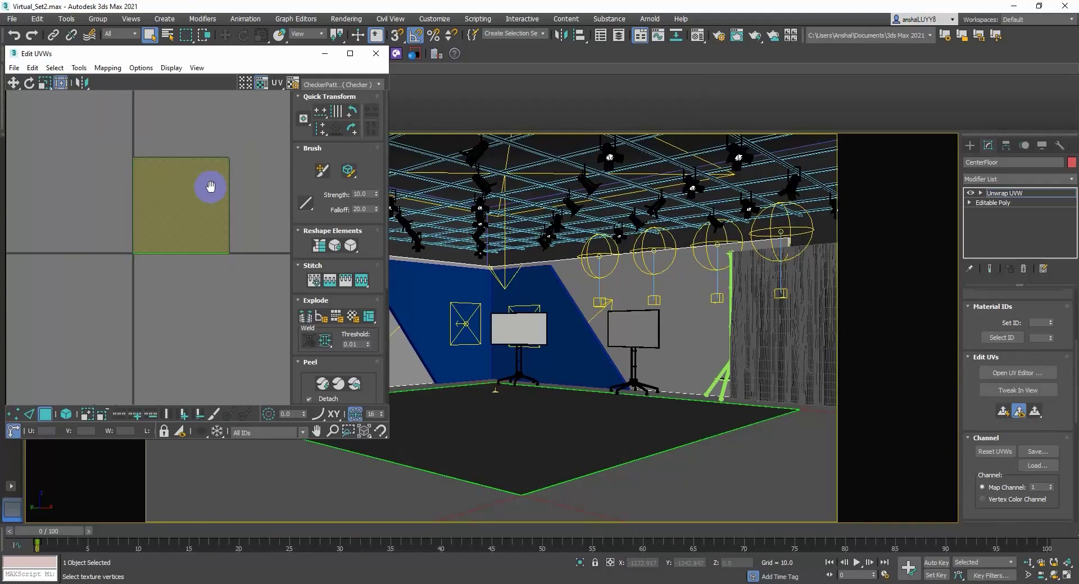
{"action": "left_click", "coordinate": [135, 207]}
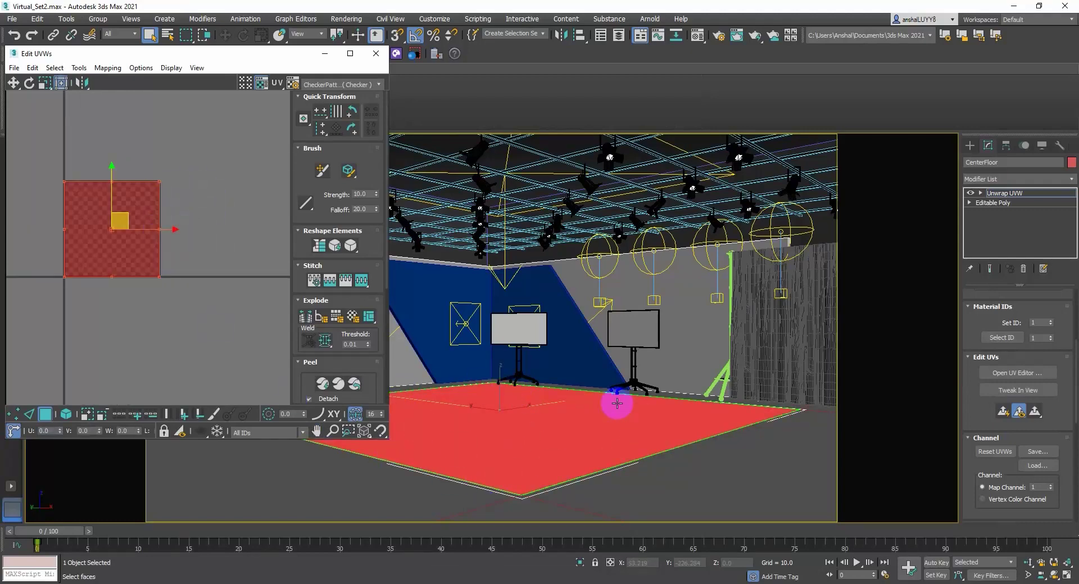
{"action": "left_click", "coordinate": [211, 197]}
{"action": "left_click", "coordinate": [378, 54]}
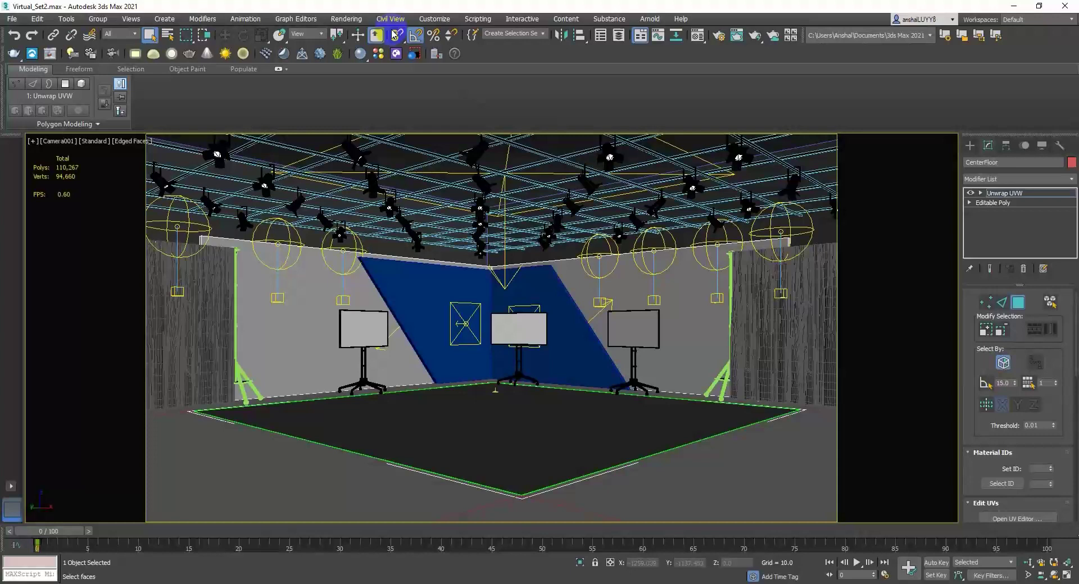
Open Rendering > Render To Texture for CenterFloor and scroll to the Output section
{"action": "left_click", "coordinate": [344, 20]}
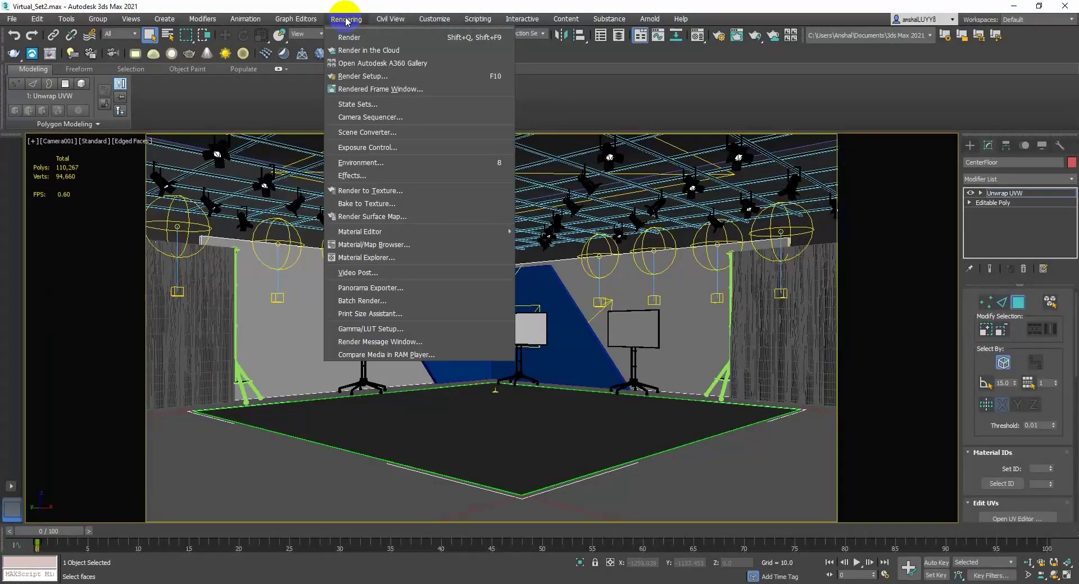
{"action": "left_click", "coordinate": [364, 191]}
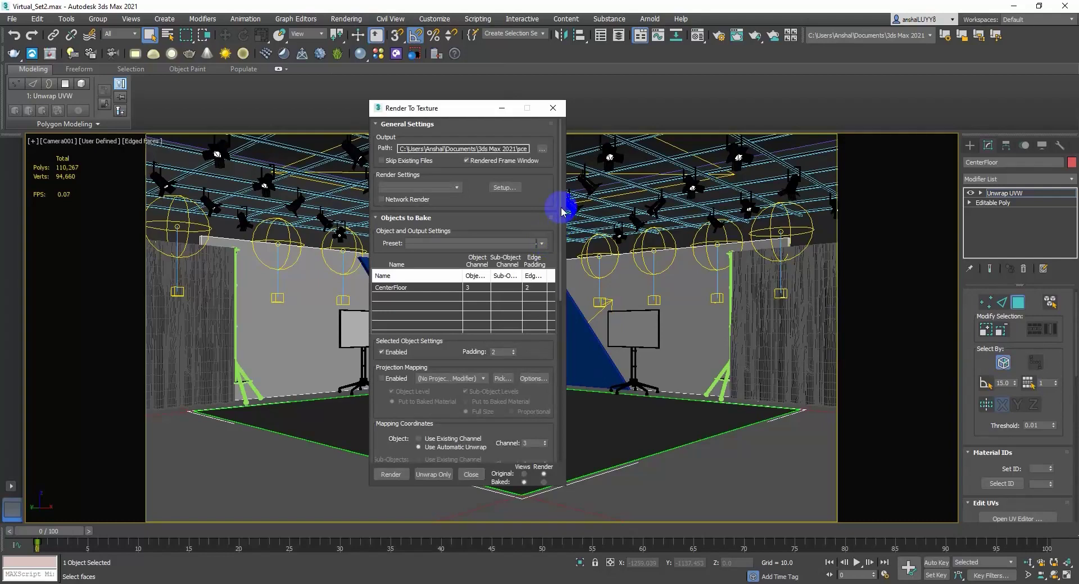
{"action": "left_click_drag", "start_coordinate": [560, 213], "coordinate": [556, 283]}
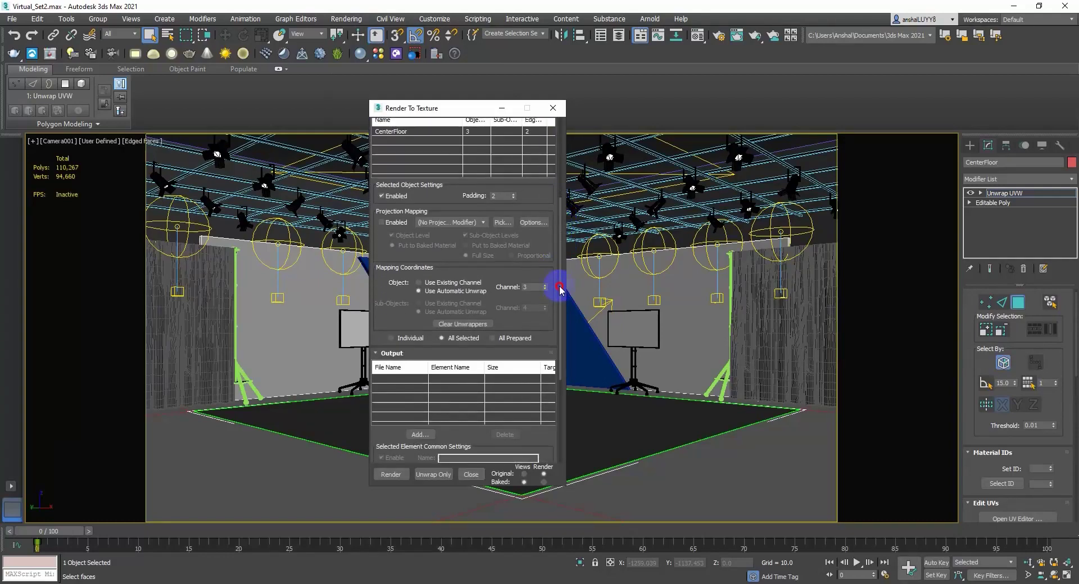
{"action": "scroll", "coordinate": [421, 301], "scroll_direction": "down", "scroll_amount": 5}
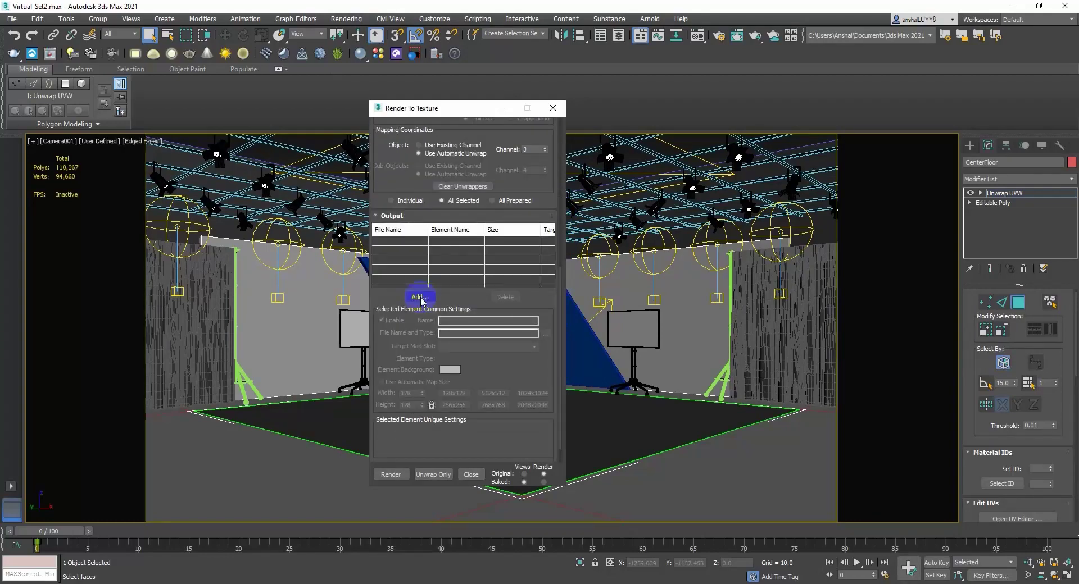
Add a VRayCompleteMap bake element at 1024x1024 using existing map channel 1
{"action": "left_click", "coordinate": [421, 299]}
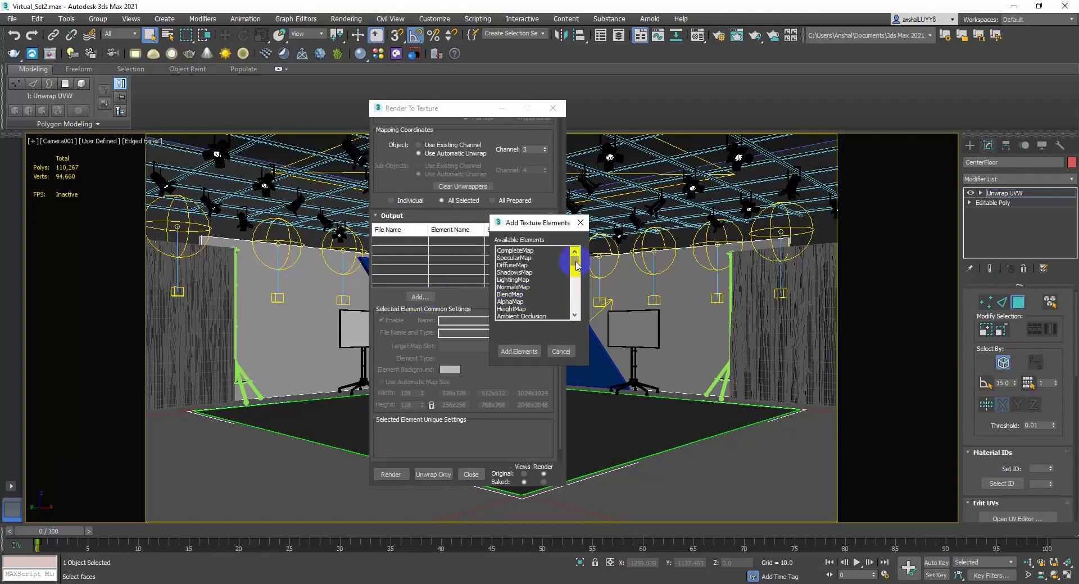
{"action": "left_click_drag", "start_coordinate": [575, 265], "coordinate": [555, 289]}
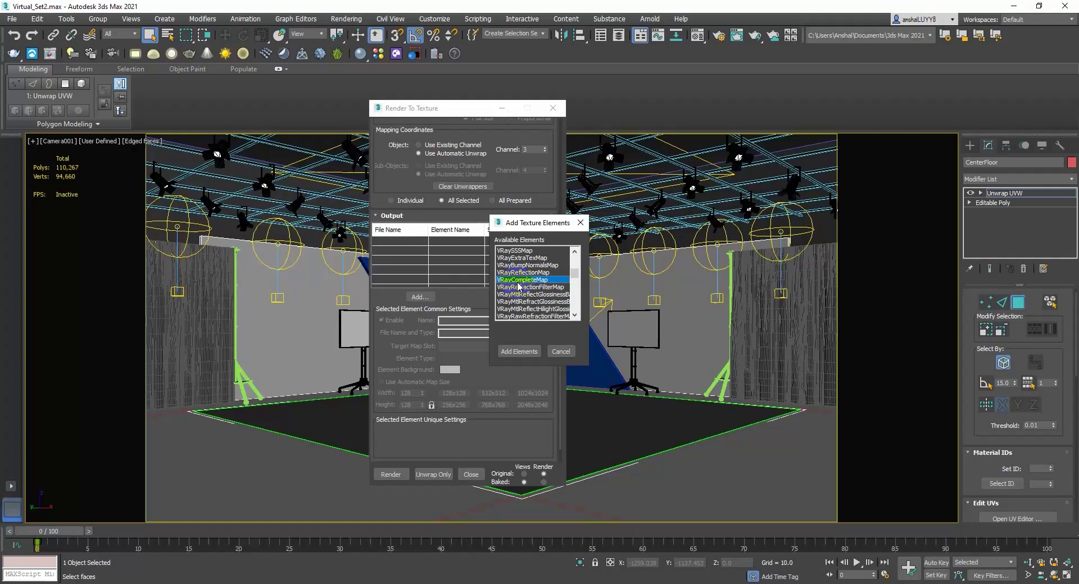
{"action": "left_click", "coordinate": [519, 351]}
{"action": "scroll", "coordinate": [545, 281], "scroll_direction": "down", "scroll_amount": 1}
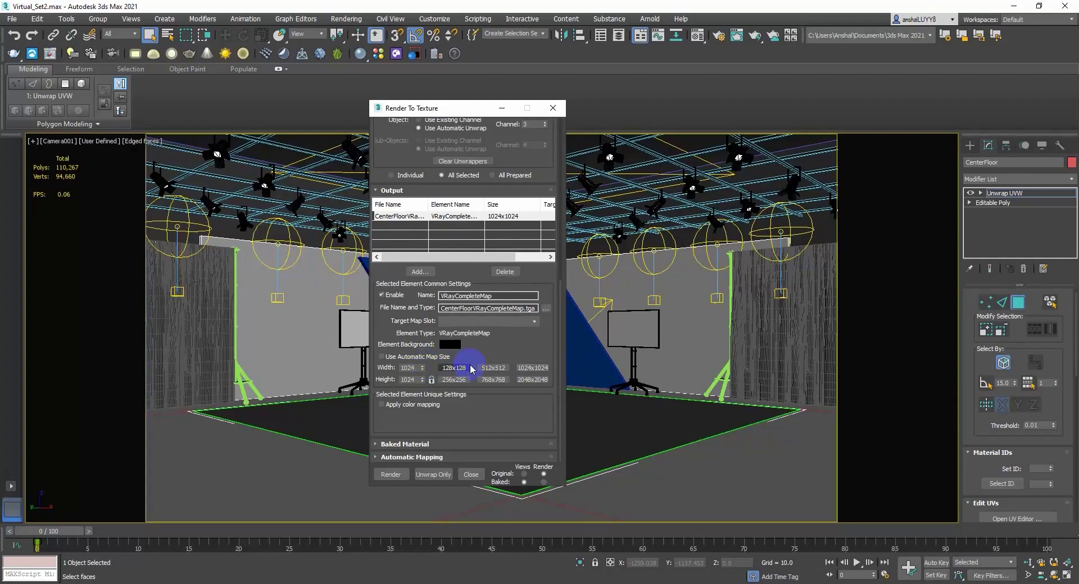
{"action": "scroll", "coordinate": [471, 369], "scroll_direction": "up", "scroll_amount": 2}
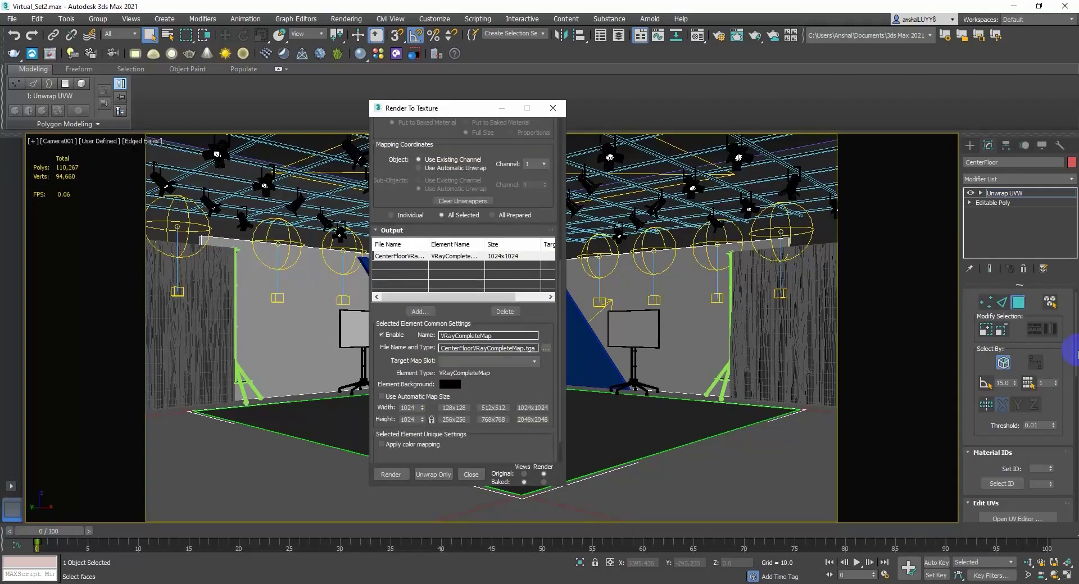
{"action": "scroll", "coordinate": [1023, 335], "scroll_direction": "down", "scroll_amount": 9}
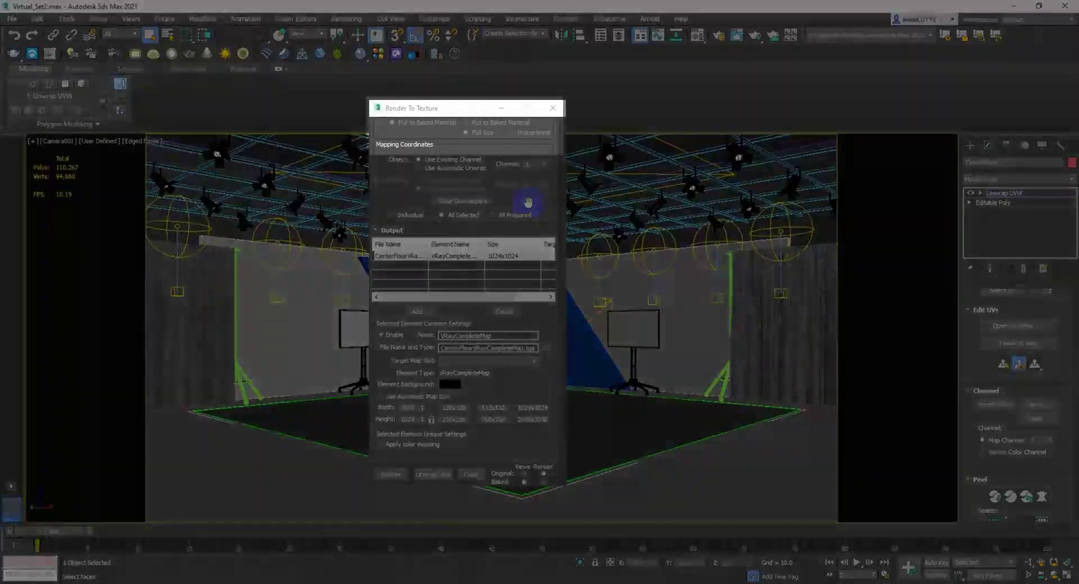
{"action": "scroll", "coordinate": [528, 192], "scroll_direction": "down", "scroll_amount": 2}
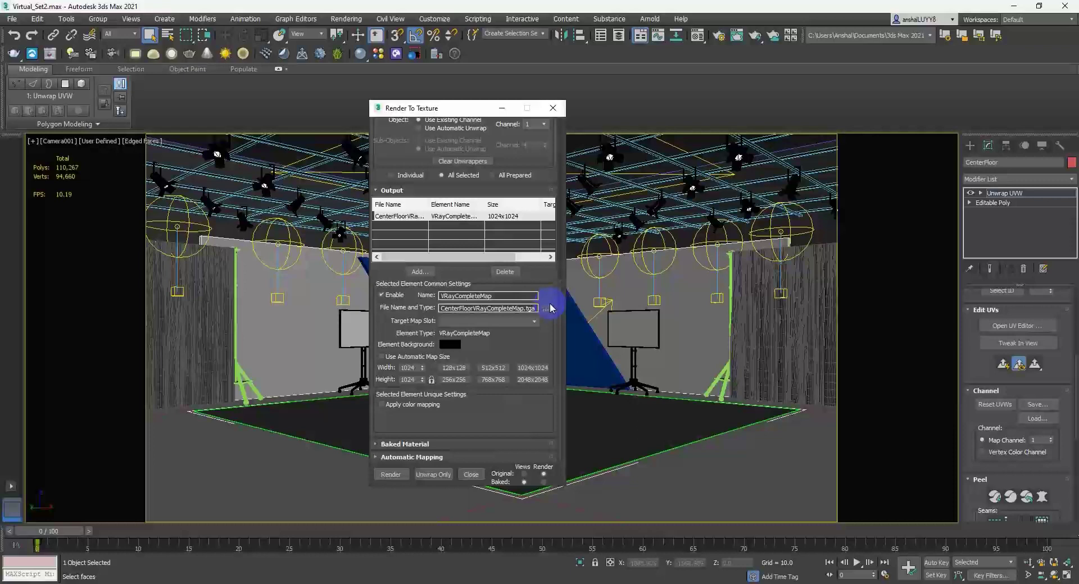
Create a new BakeTexture folder inside D:\BakeTutorial and open it for the bake output
{"action": "left_click", "coordinate": [545, 308]}
{"action": "left_click", "coordinate": [408, 291]}
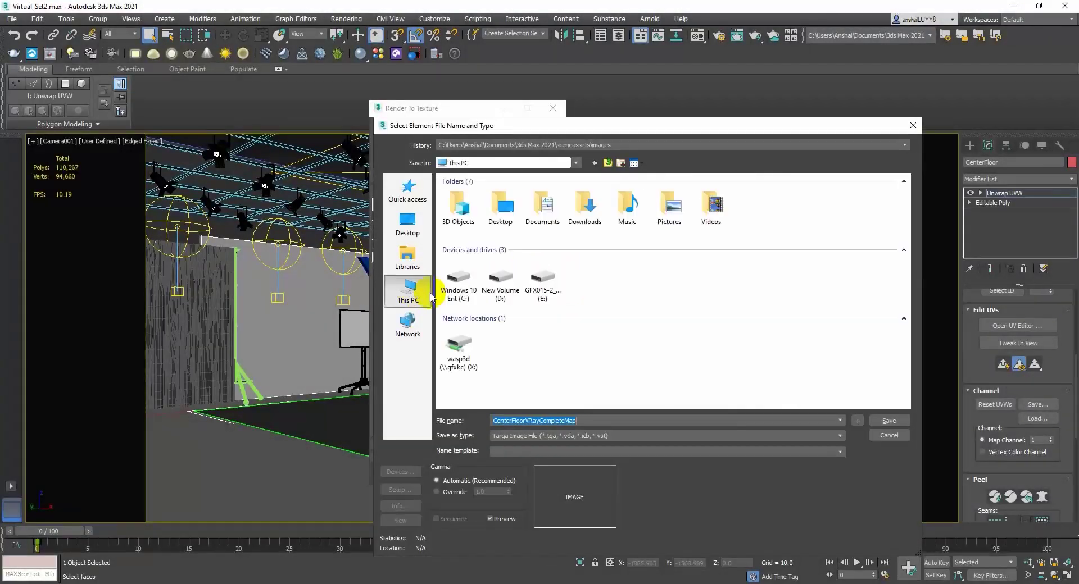
{"action": "double_click", "coordinate": [500, 278]}
{"action": "double_click", "coordinate": [466, 195]}
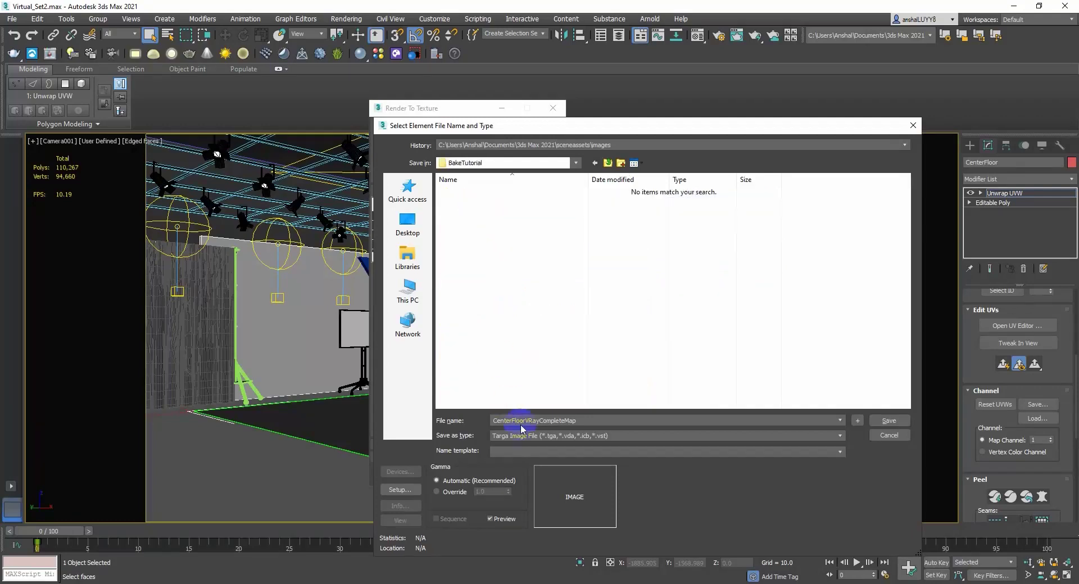
{"action": "right_click", "coordinate": [573, 323]}
{"action": "mouse_move", "coordinate": [590, 433]}
{"action": "left_click", "coordinate": [694, 435]}
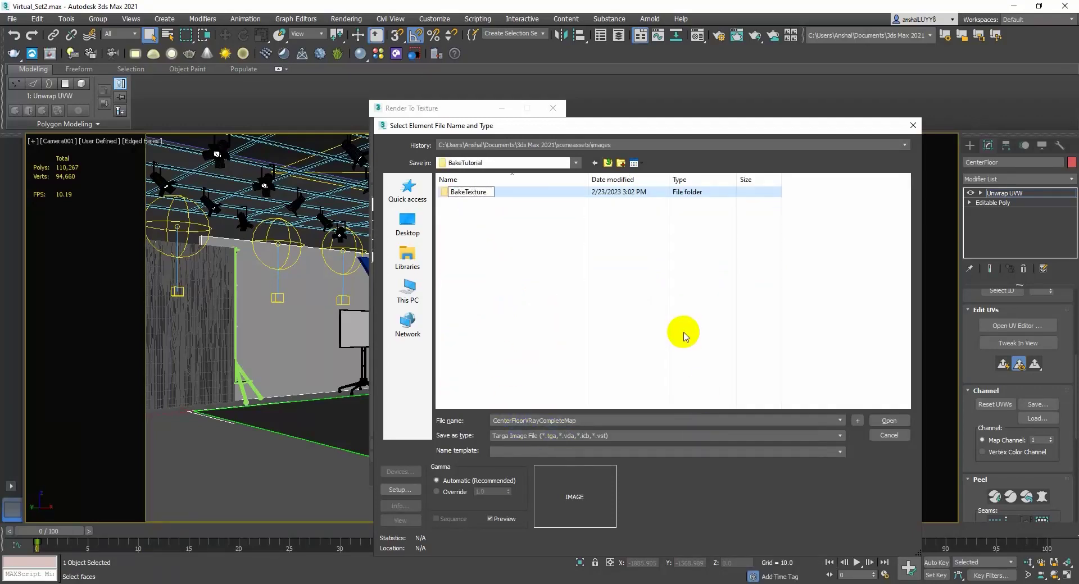
{"action": "key", "text": "Return"}
{"action": "double_click", "coordinate": [475, 192]}
Name the output CenterFloor as a best-quality JPEG and start the bake
{"action": "left_click", "coordinate": [593, 421]}
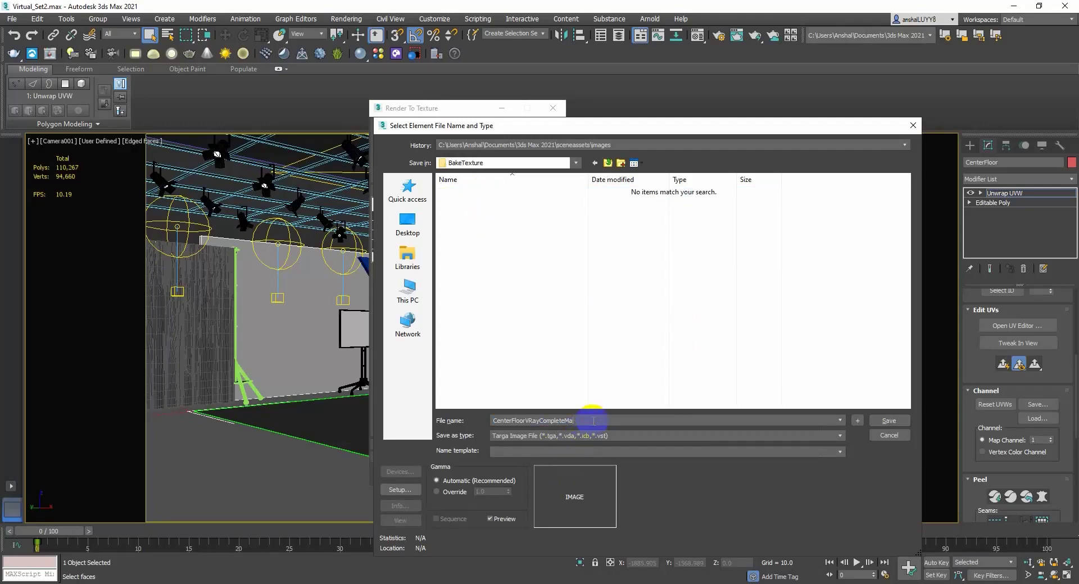
{"action": "left_click", "coordinate": [522, 436]}
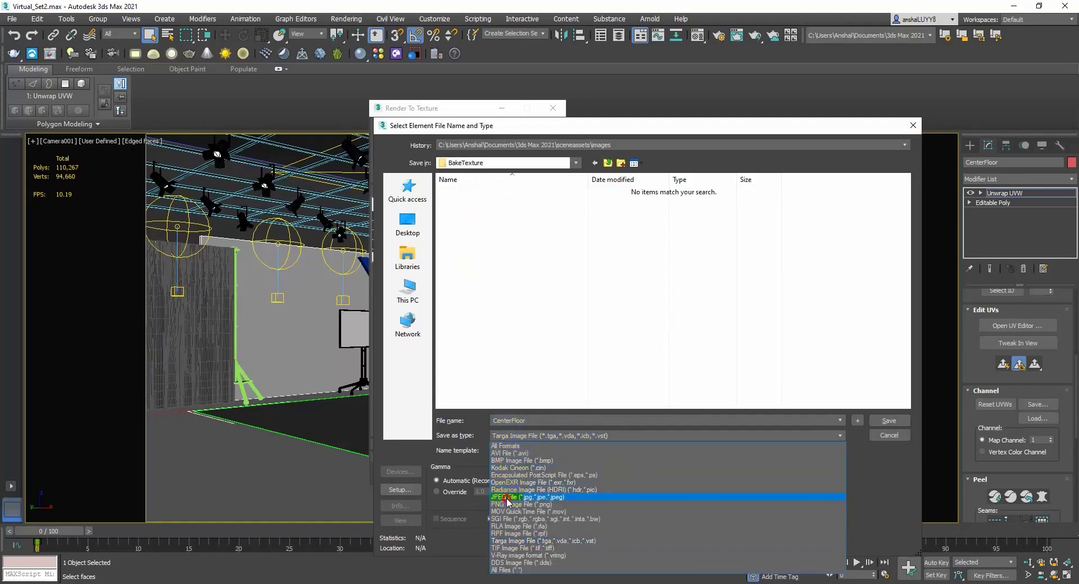
{"action": "left_click", "coordinate": [509, 493]}
{"action": "left_click", "coordinate": [889, 421]}
{"action": "left_click", "coordinate": [614, 470]}
{"action": "left_click", "coordinate": [391, 475]}
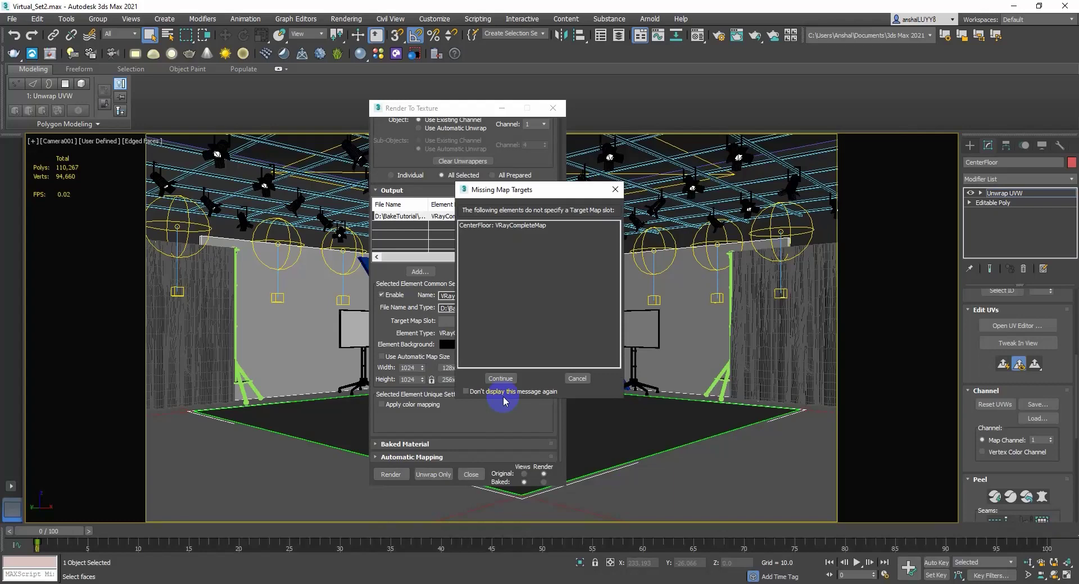
Continue past the Missing Map Targets warning so the CenterFloor bake renders
{"action": "left_click", "coordinate": [498, 395]}
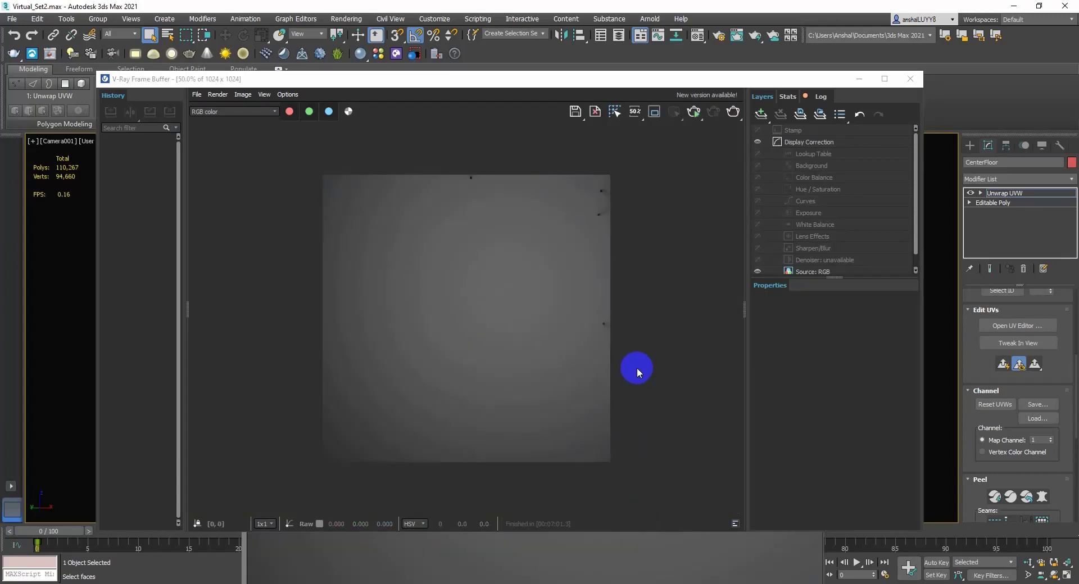
Save the baked floor over CenterFloor.jpg at quality 100 and close the V-Ray frame buffer
{"action": "left_click", "coordinate": [576, 111]}
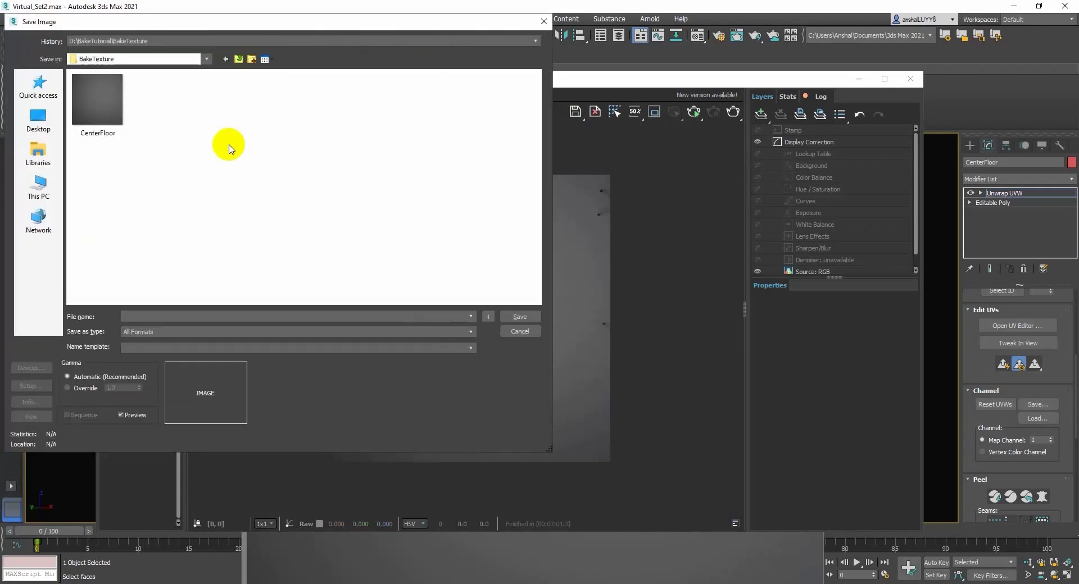
{"action": "left_click", "coordinate": [97, 101]}
{"action": "left_click", "coordinate": [148, 327]}
{"action": "left_click", "coordinate": [148, 330]}
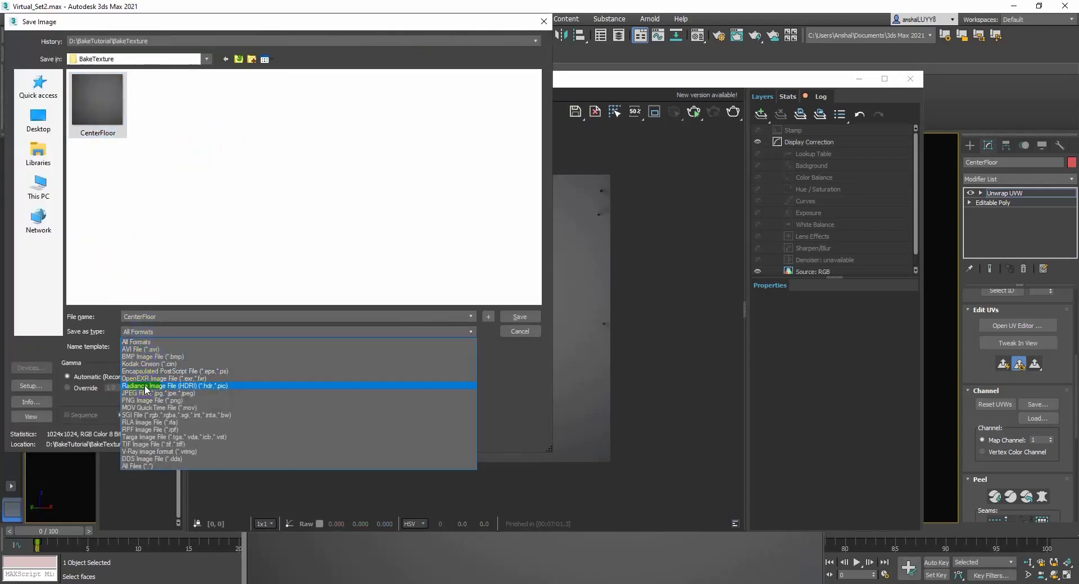
{"action": "left_click", "coordinate": [147, 384]}
{"action": "left_click", "coordinate": [509, 318]}
{"action": "left_click", "coordinate": [565, 307]}
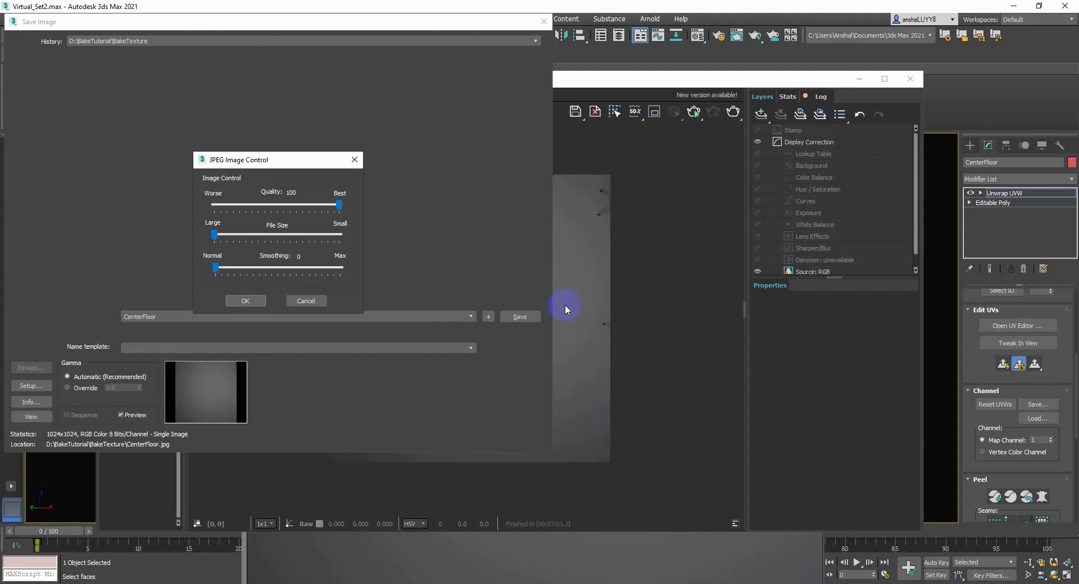
{"action": "left_click", "coordinate": [247, 299]}
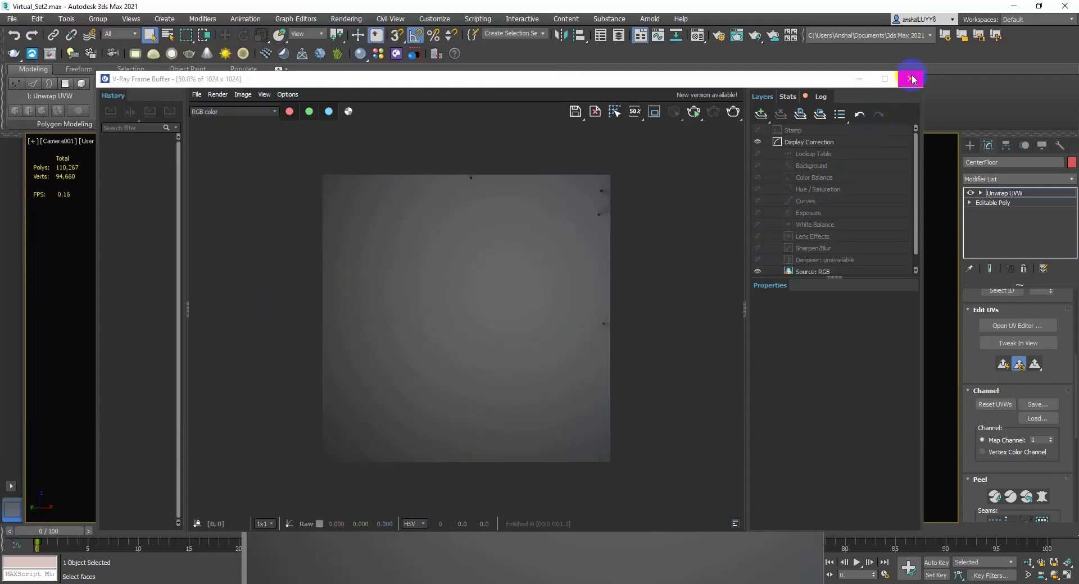
{"action": "left_click", "coordinate": [910, 79]}
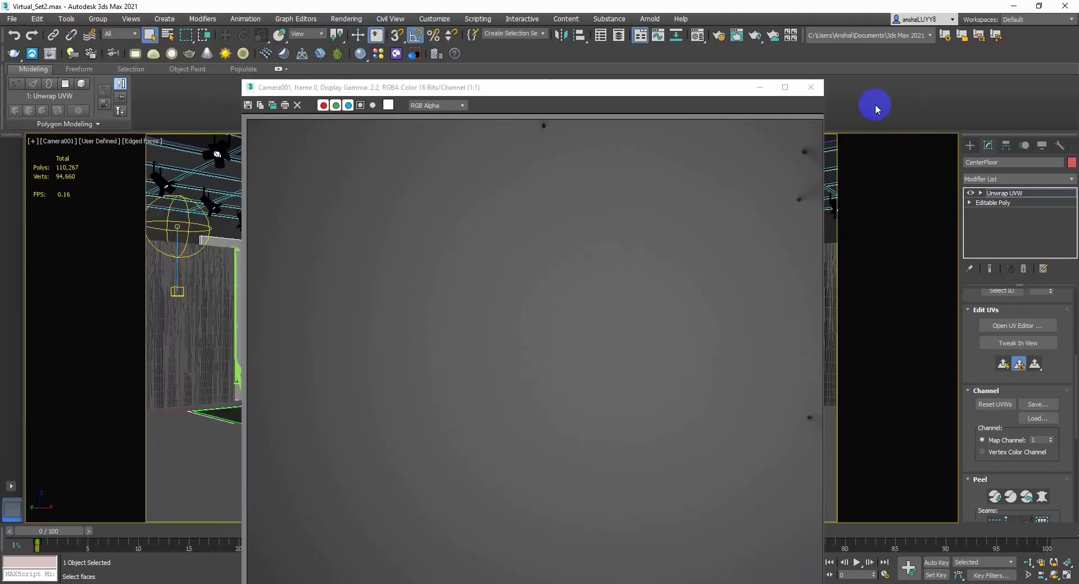
Close the Camera001 and Render Setup windows, then add Unwrap UVW to BlueWall
{"action": "left_click", "coordinate": [815, 93]}
{"action": "left_click", "coordinate": [549, 110]}
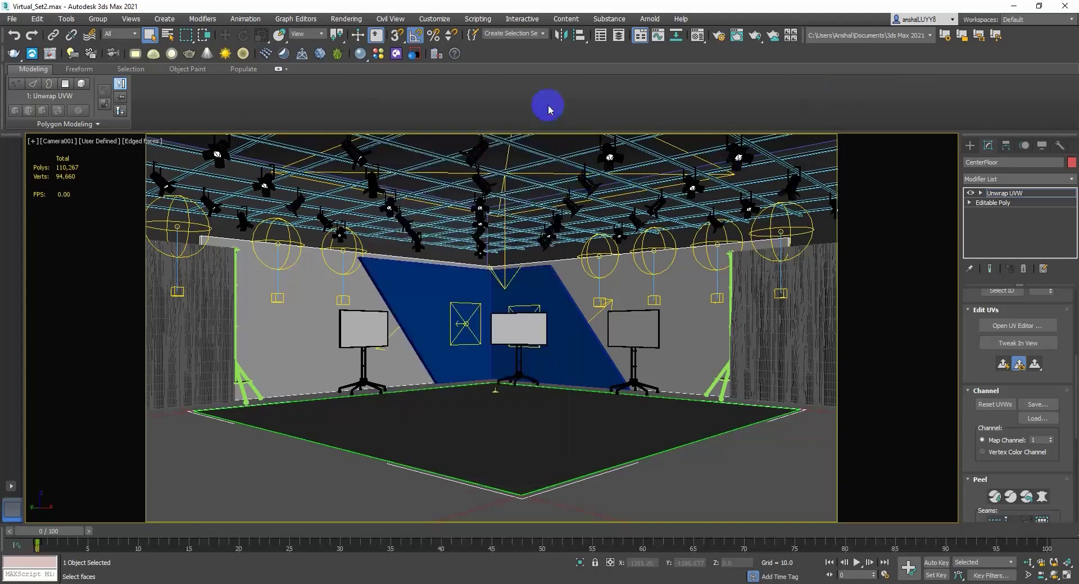
{"action": "left_click", "coordinate": [440, 292]}
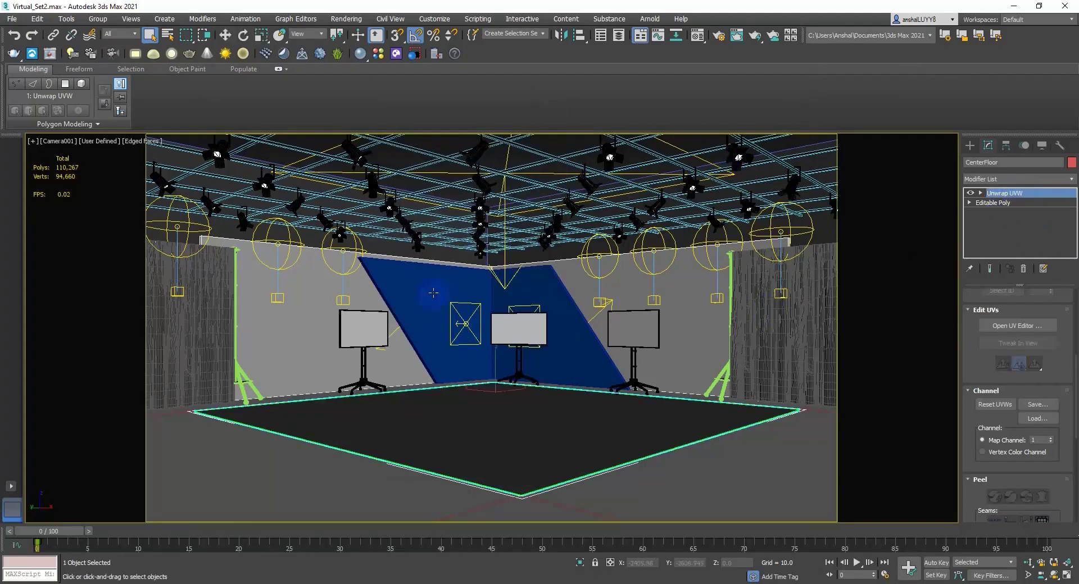
{"action": "left_click", "coordinate": [347, 19]}
{"action": "left_click", "coordinate": [569, 168]}
{"action": "left_click", "coordinate": [1017, 179]}
Check the wall's upper and lower UV faces in the UV editor, then close it
{"action": "left_click", "coordinate": [1019, 407]}
{"action": "left_click", "coordinate": [1017, 326]}
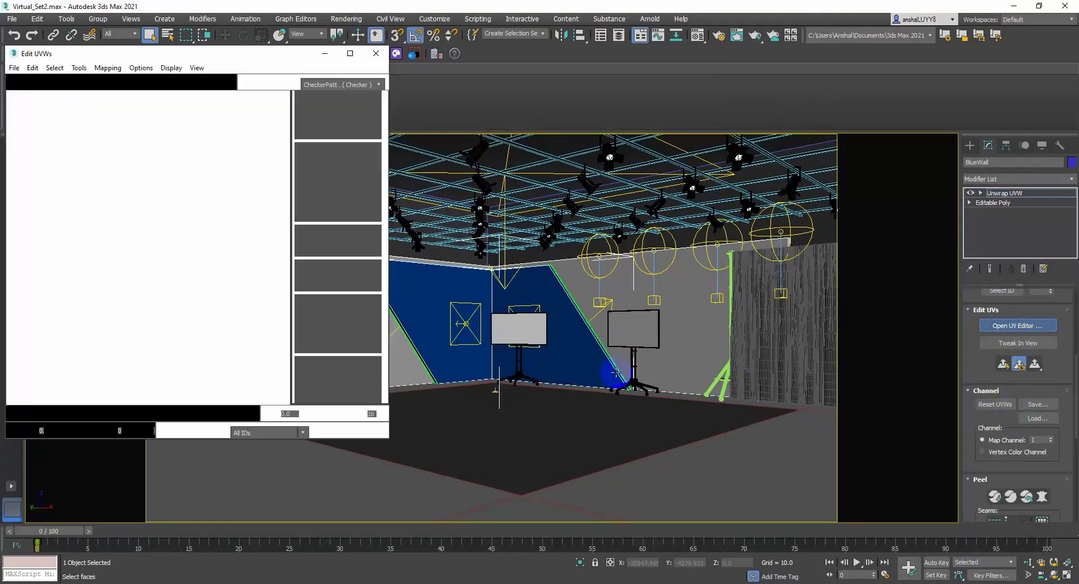
{"action": "left_click", "coordinate": [113, 199]}
{"action": "left_click", "coordinate": [217, 279]}
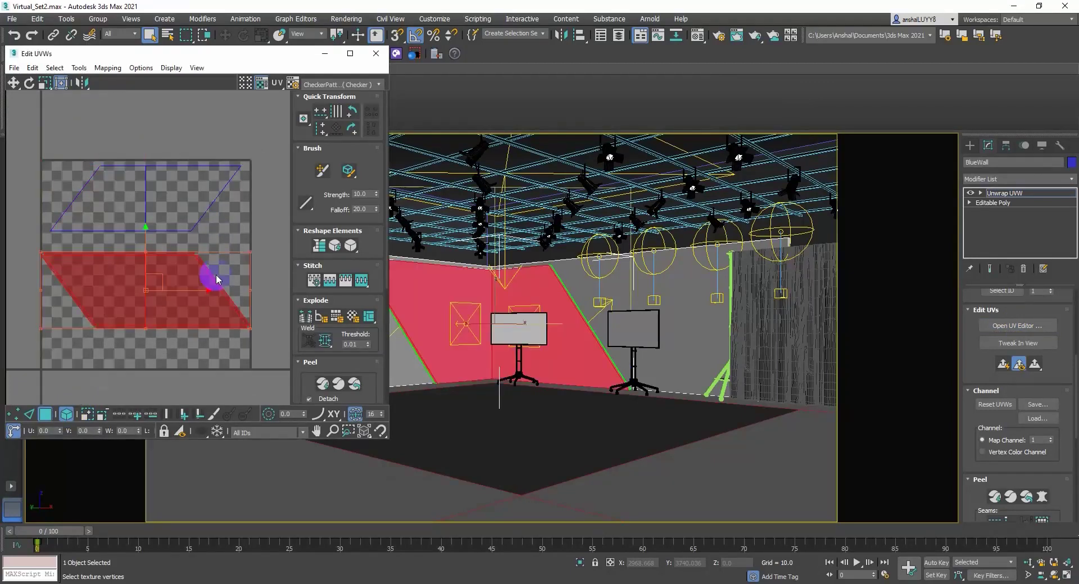
{"action": "left_click", "coordinate": [277, 164]}
{"action": "left_click", "coordinate": [376, 53]}
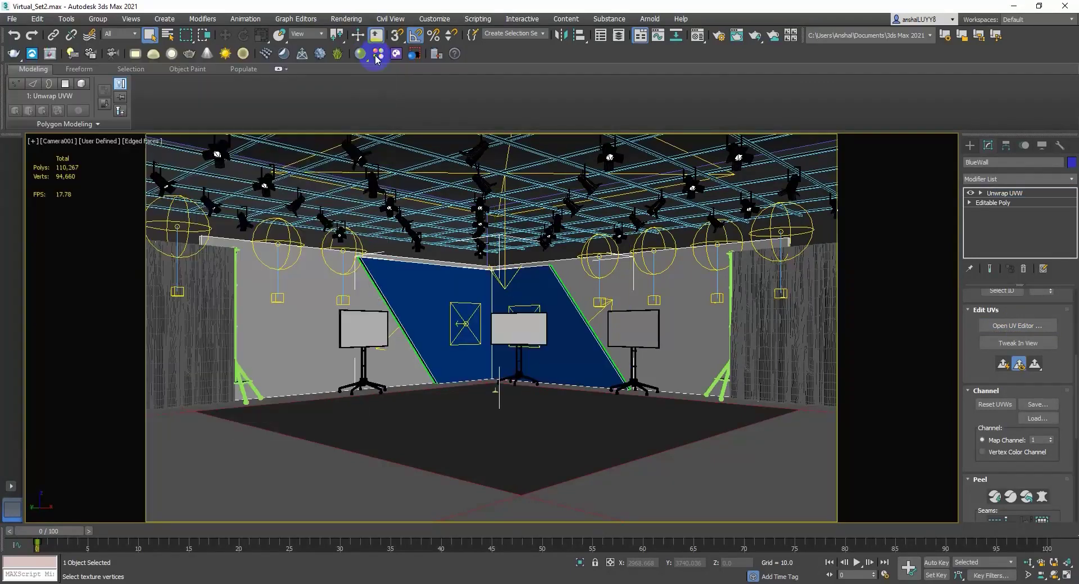
Add a VRayCompleteMap bake element for BlueWall in Render To Texture
{"action": "left_click", "coordinate": [347, 19]}
{"action": "left_click", "coordinate": [371, 187]}
{"action": "scroll", "coordinate": [554, 292], "scroll_direction": "down", "scroll_amount": 5}
{"action": "left_click", "coordinate": [420, 291]}
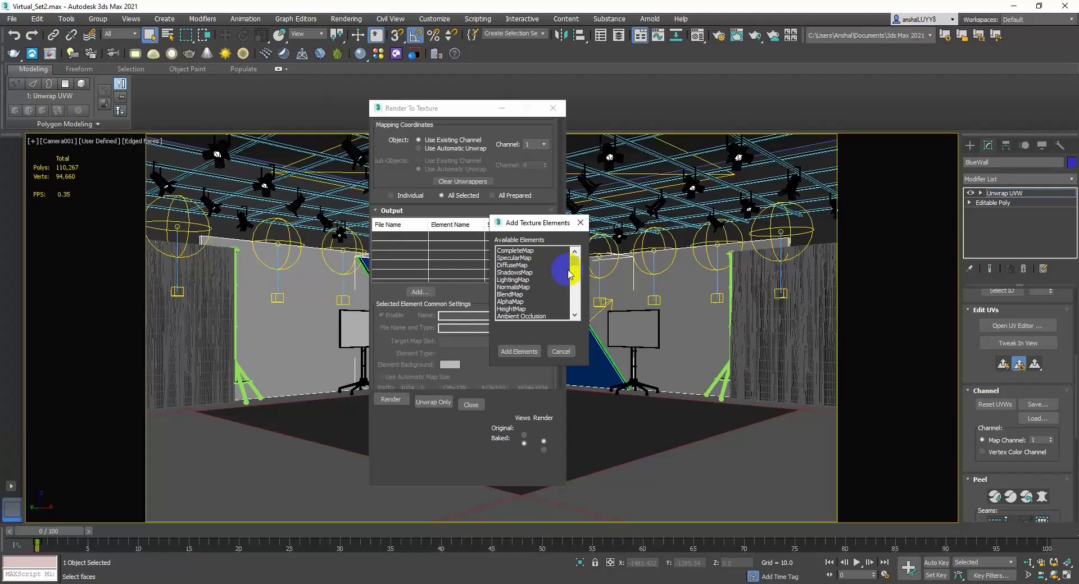
{"action": "scroll", "coordinate": [569, 274], "scroll_direction": "down", "scroll_amount": 5}
{"action": "left_click", "coordinate": [534, 288]}
{"action": "left_click", "coordinate": [519, 352]}
Save the bake as BakeTexture\BlueWall JPEG at best quality, sized 1024x1024 on channel 1
{"action": "left_click", "coordinate": [523, 294]}
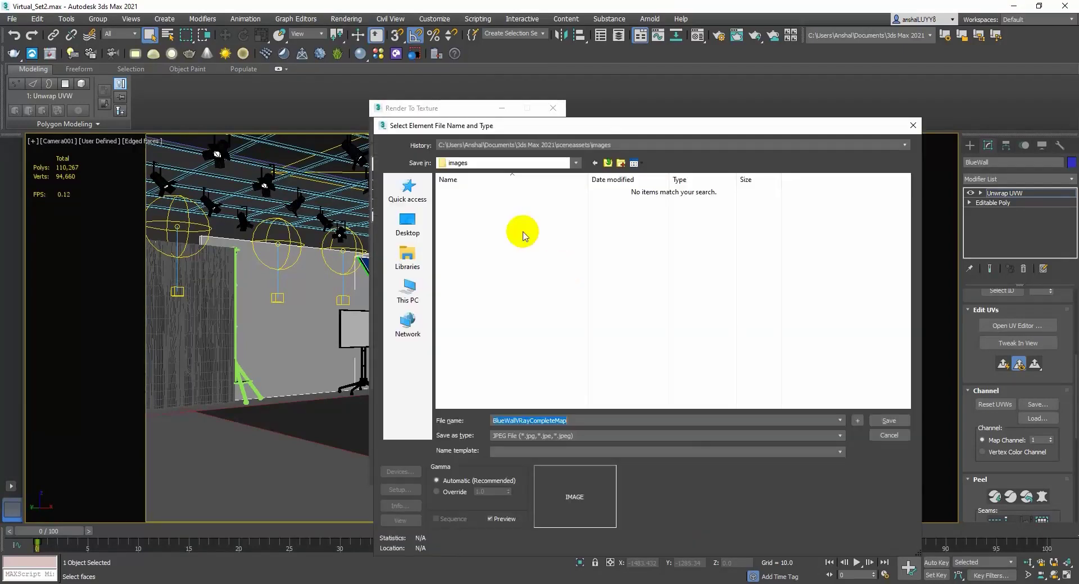
{"action": "key", "text": "Return"}
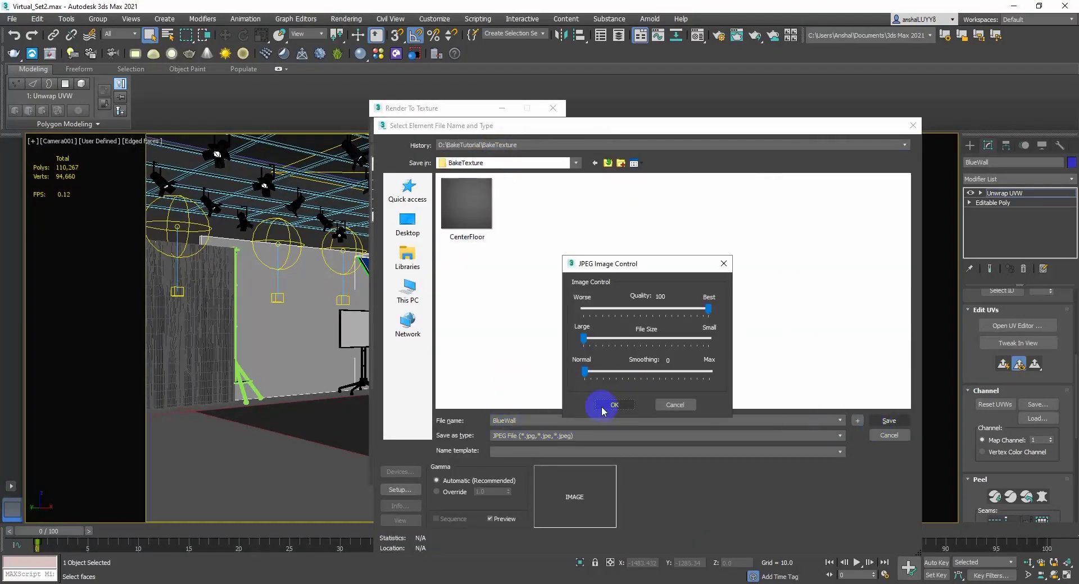
{"action": "left_click", "coordinate": [599, 408]}
{"action": "scroll", "coordinate": [502, 306], "scroll_direction": "down", "scroll_amount": 2}
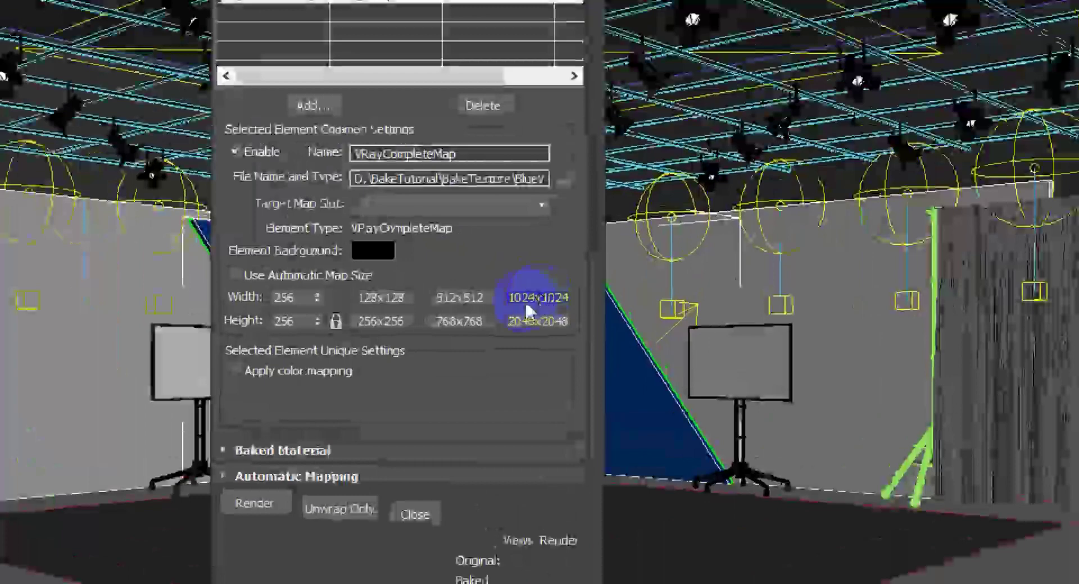
{"action": "left_click", "coordinate": [530, 297]}
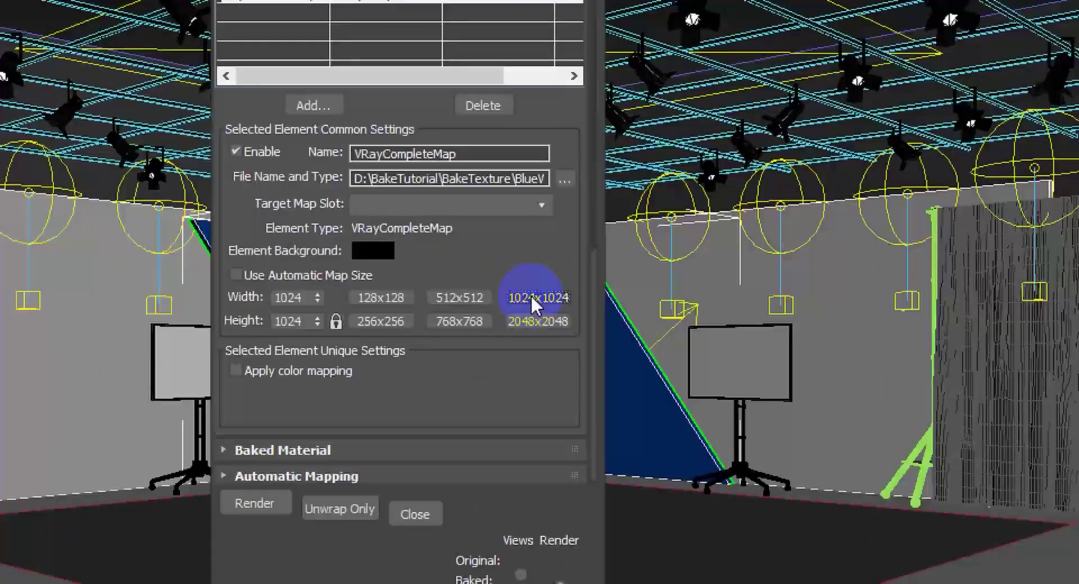
{"action": "left_click", "coordinate": [536, 321]}
{"action": "left_click", "coordinate": [475, 298]}
{"action": "left_click", "coordinate": [538, 299]}
{"action": "scroll", "coordinate": [538, 298], "scroll_direction": "up", "scroll_amount": 4}
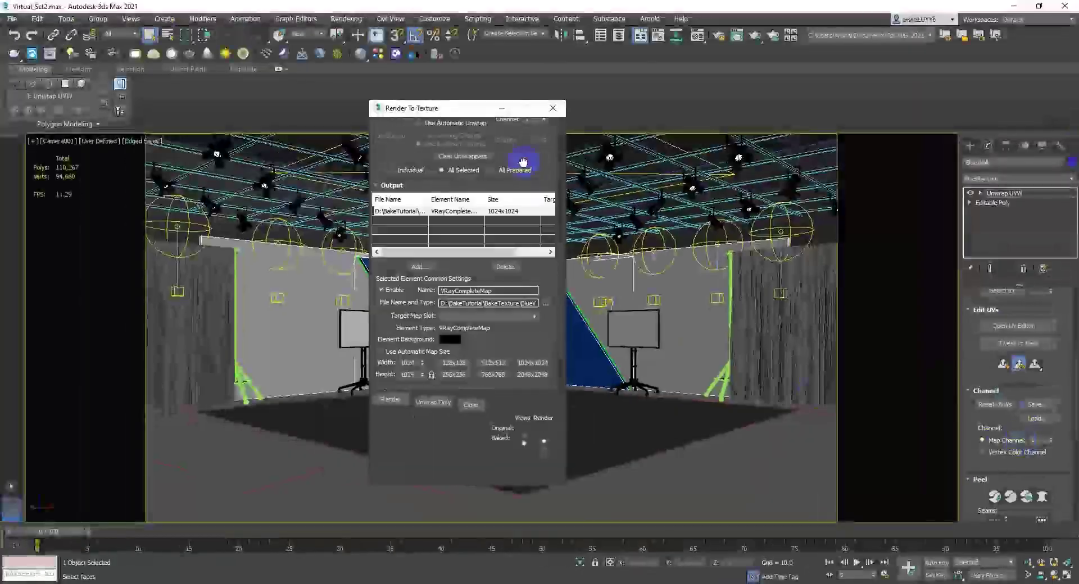
{"action": "scroll", "coordinate": [458, 332], "scroll_direction": "down", "scroll_amount": 5}
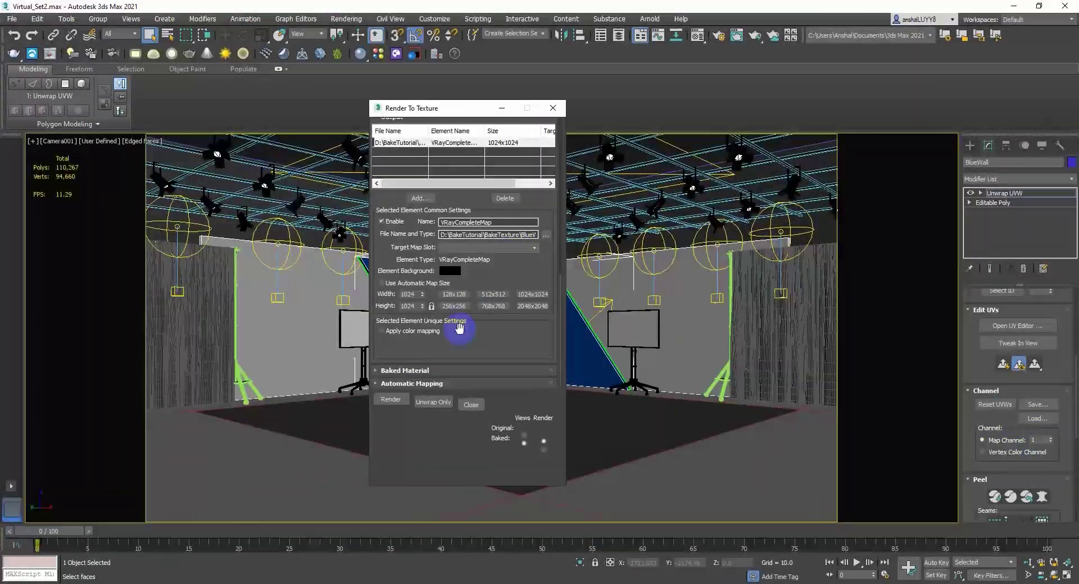
Bake BlueWall and save the result over BlueWall.jpg at best JPEG quality
{"action": "left_click", "coordinate": [539, 292]}
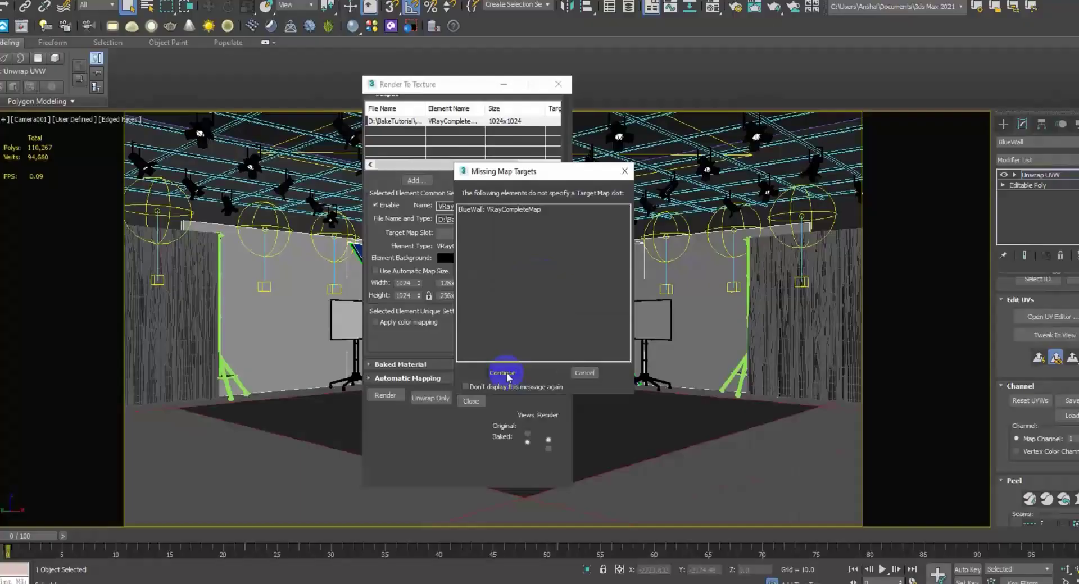
{"action": "left_click", "coordinate": [766, 240]}
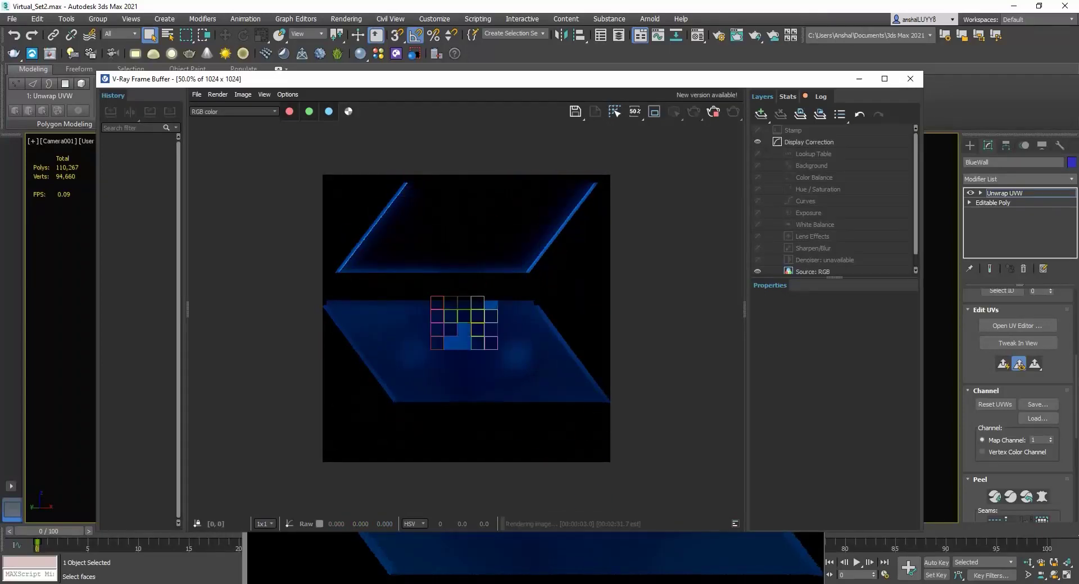
{"action": "left_click", "coordinate": [574, 111]}
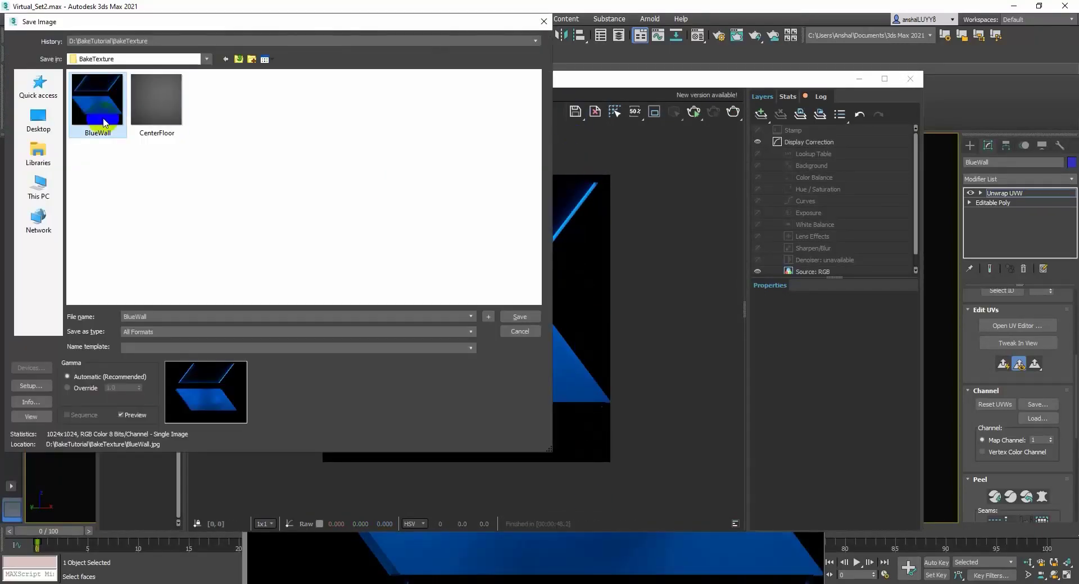
{"action": "left_click", "coordinate": [471, 332]}
{"action": "left_click", "coordinate": [168, 365]}
{"action": "left_click", "coordinate": [520, 318]}
{"action": "left_click", "coordinate": [571, 306]}
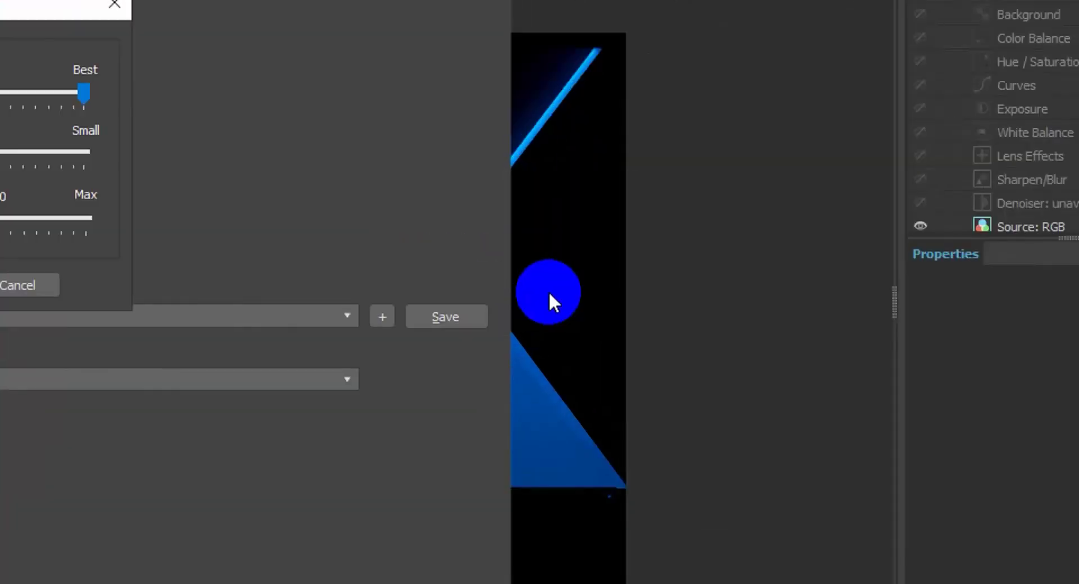
{"action": "left_click", "coordinate": [243, 300]}
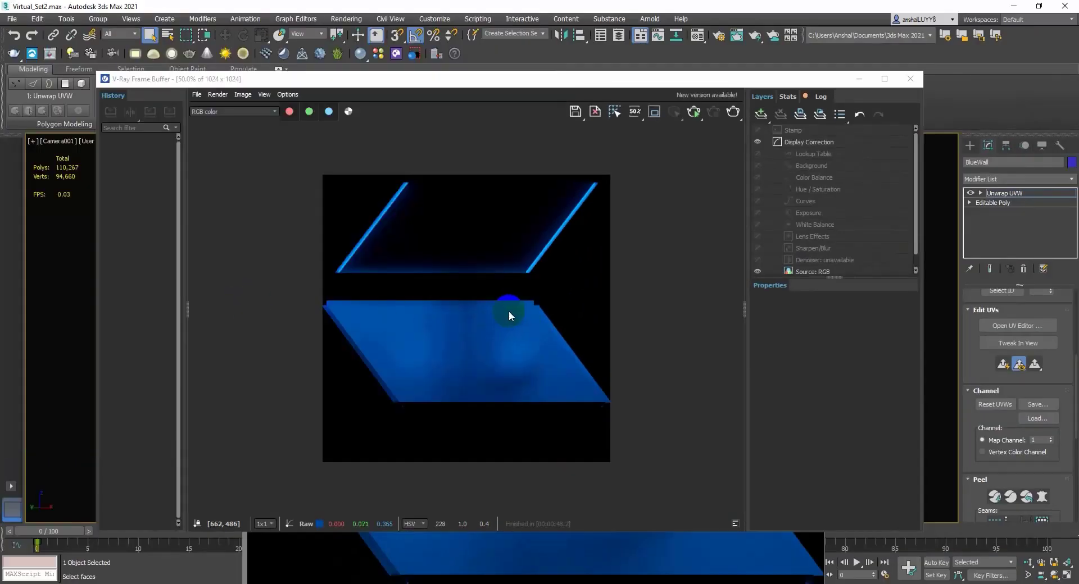
Close the frame buffer and Render To Texture, then save the scene as Virtual_Set2_Export
{"action": "left_click", "coordinate": [910, 79]}
{"action": "left_click", "coordinate": [556, 104]}
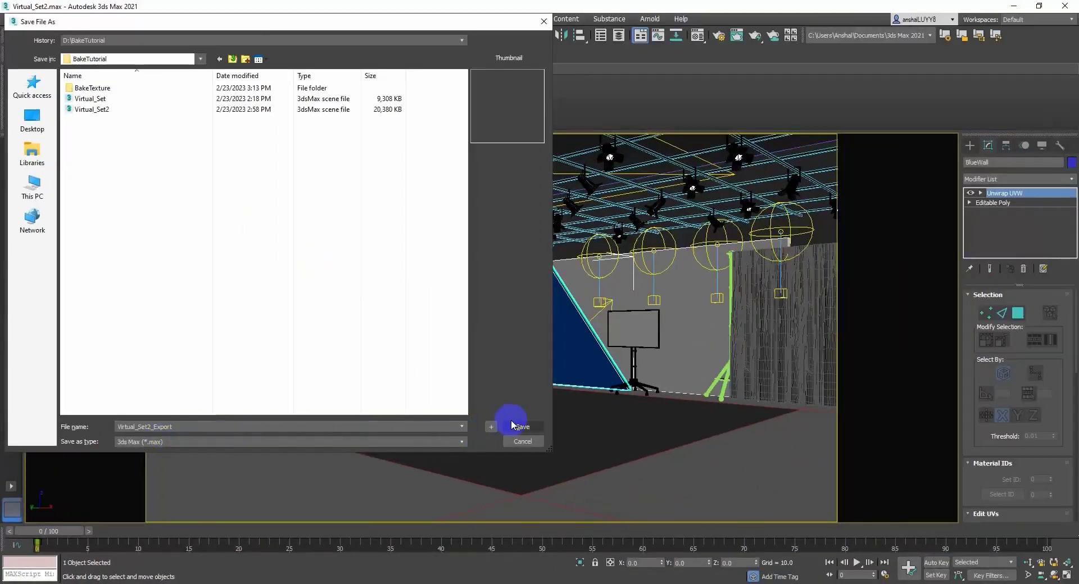
{"action": "left_click", "coordinate": [522, 428]}
{"action": "key", "text": "h"}
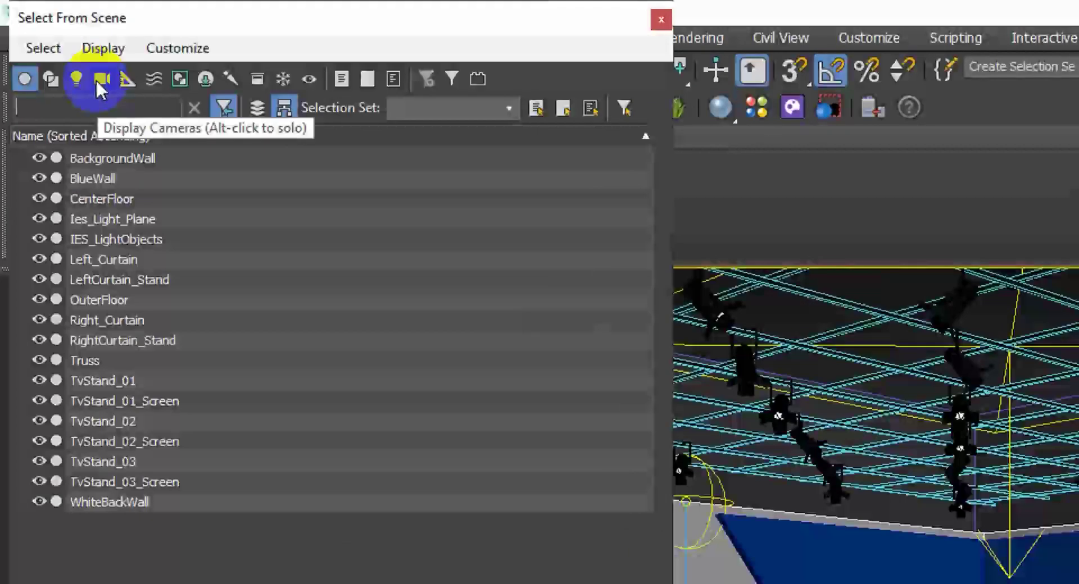
Filter Select From Scene to lights and cameras, select Camera001 and every V-Ray light, then delete them
{"action": "left_click", "coordinate": [11, 39]}
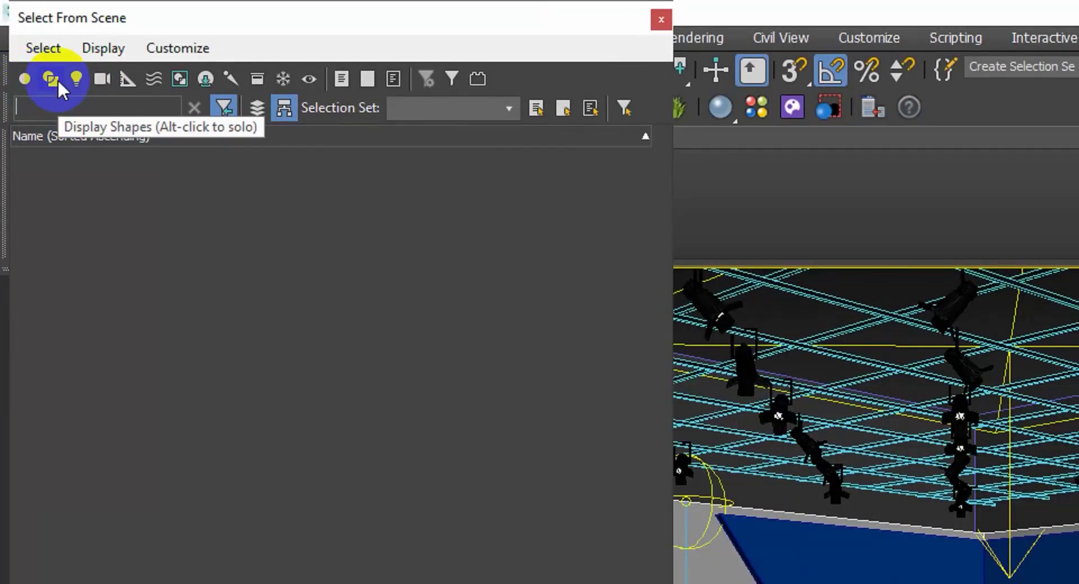
{"action": "left_click", "coordinate": [75, 79]}
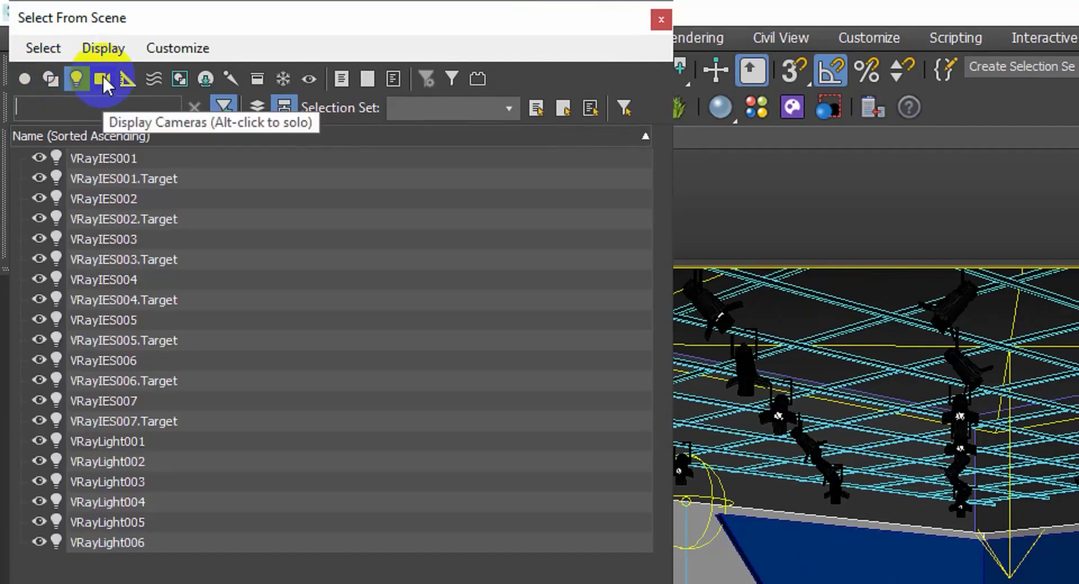
{"action": "left_click", "coordinate": [103, 78]}
{"action": "left_click", "coordinate": [117, 159]}
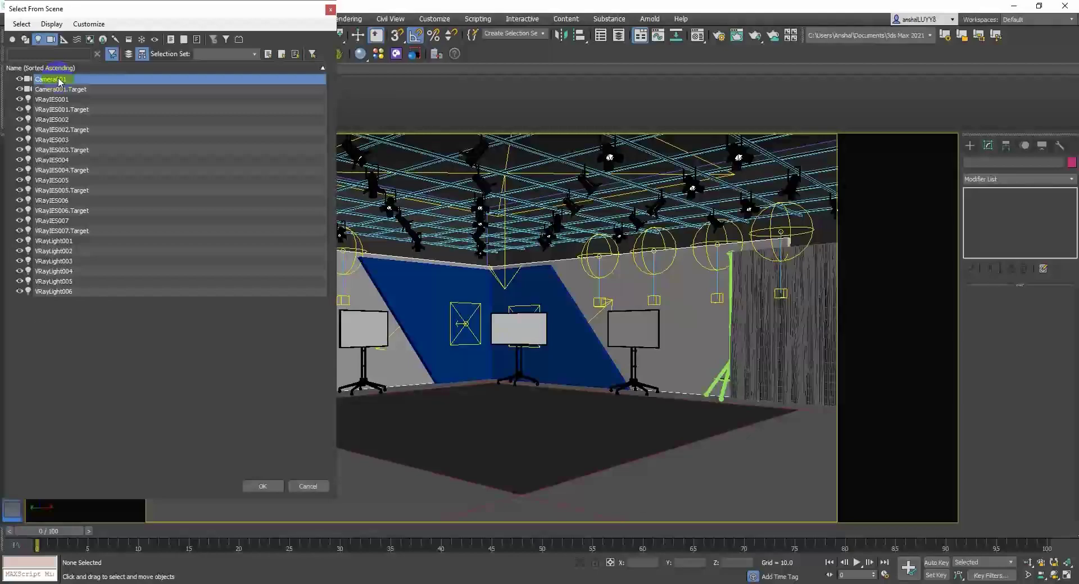
{"action": "left_click", "coordinate": [71, 291], "text": "shift"}
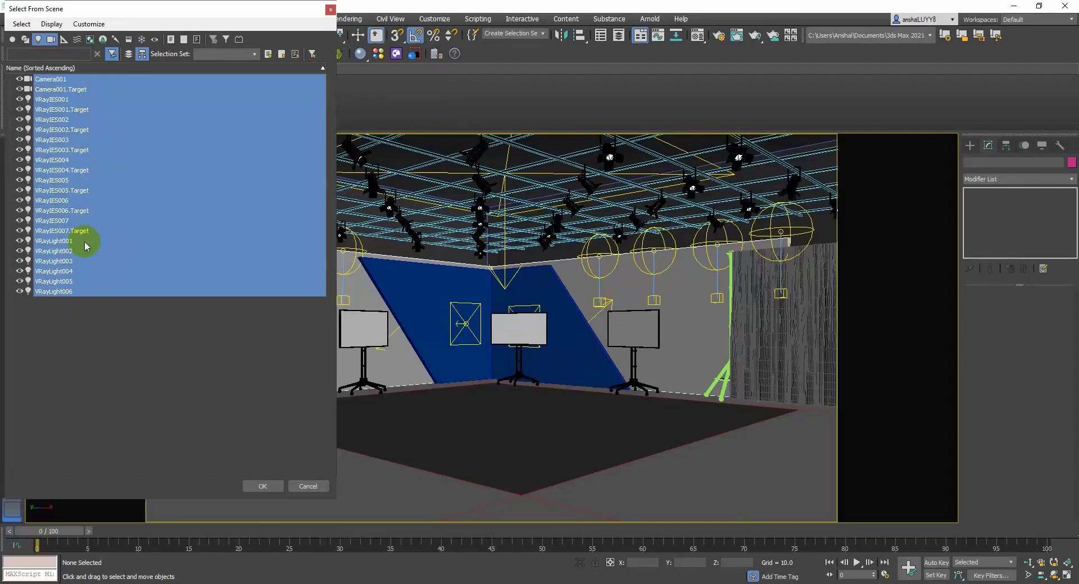
{"action": "left_click", "coordinate": [249, 489]}
{"action": "left_click", "coordinate": [197, 163]}
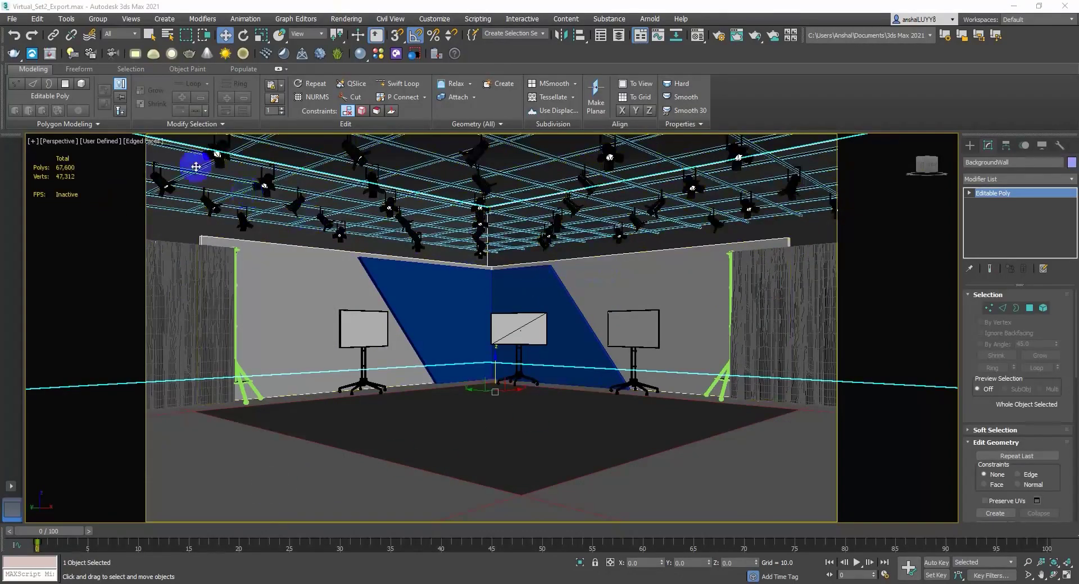
Start exporting the scene and browse to the D:\BakeTutorial folder
{"action": "left_click", "coordinate": [12, 19]}
{"action": "mouse_move", "coordinate": [52, 187]}
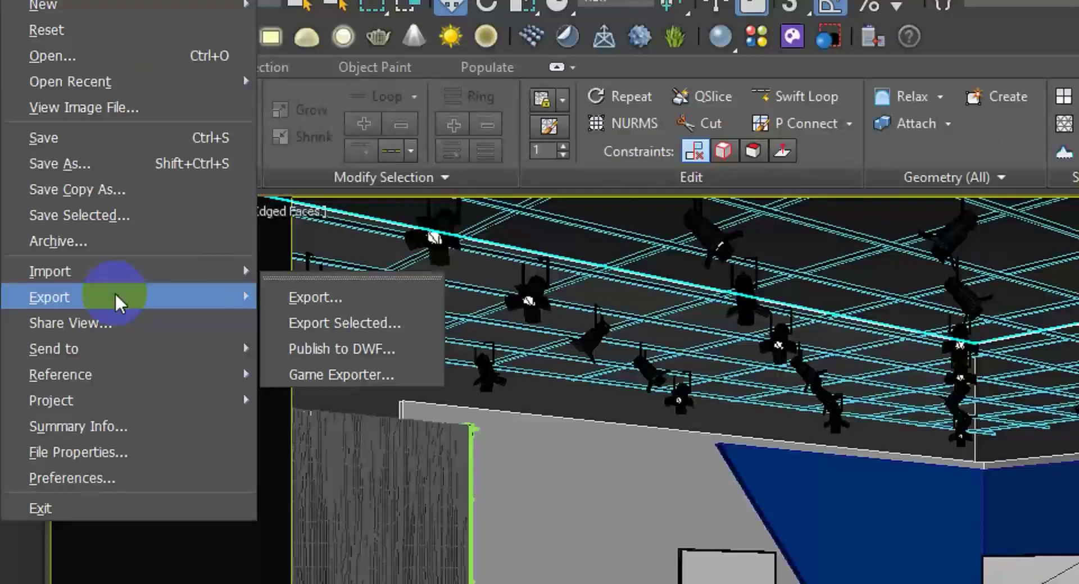
{"action": "left_click", "coordinate": [317, 294]}
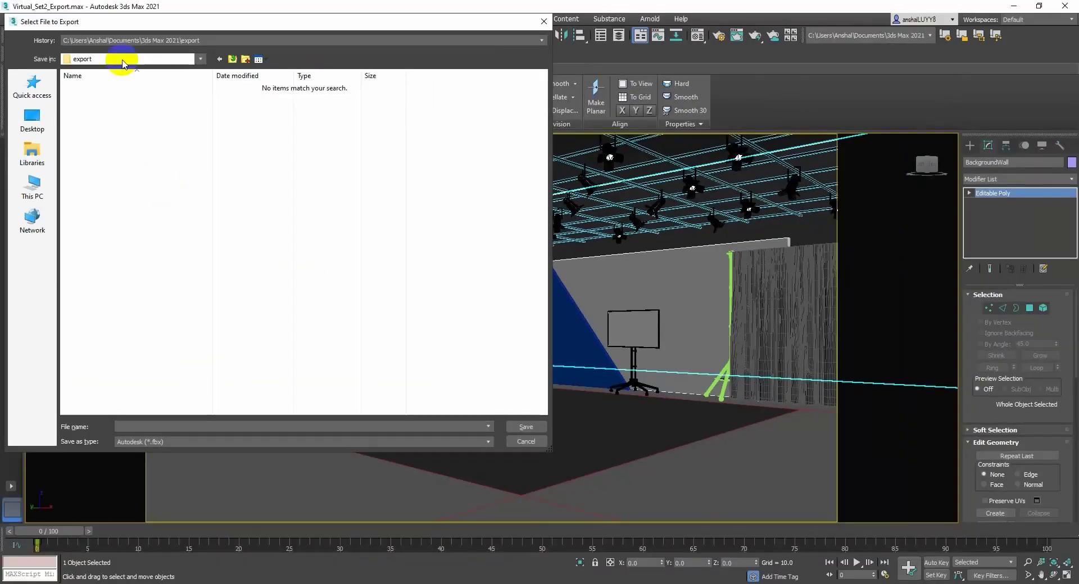
{"action": "left_click", "coordinate": [158, 41]}
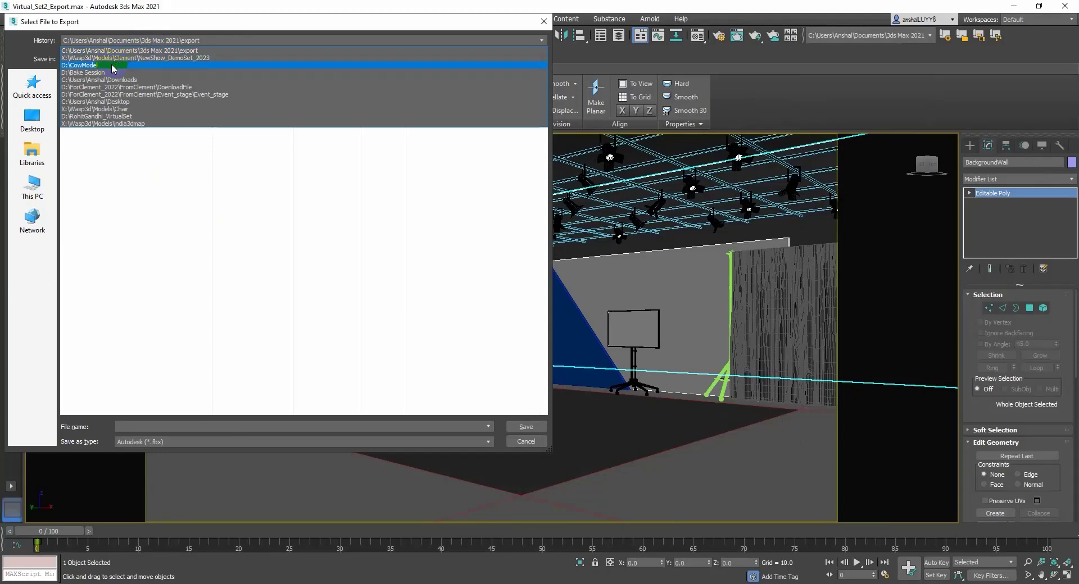
{"action": "left_click", "coordinate": [143, 41]}
{"action": "left_click", "coordinate": [32, 189]}
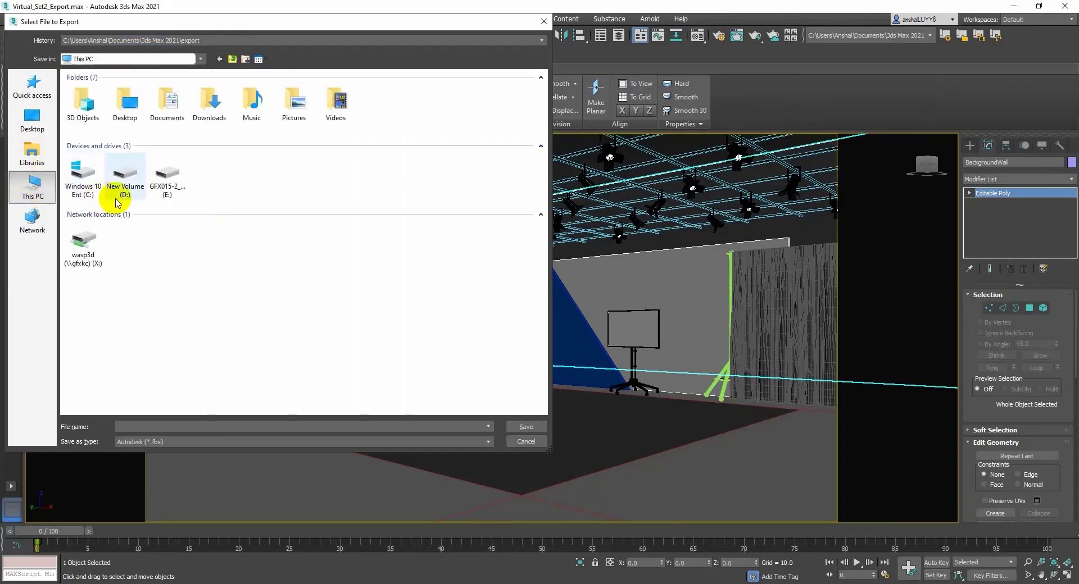
{"action": "double_click", "coordinate": [127, 177]}
{"action": "double_click", "coordinate": [126, 151]}
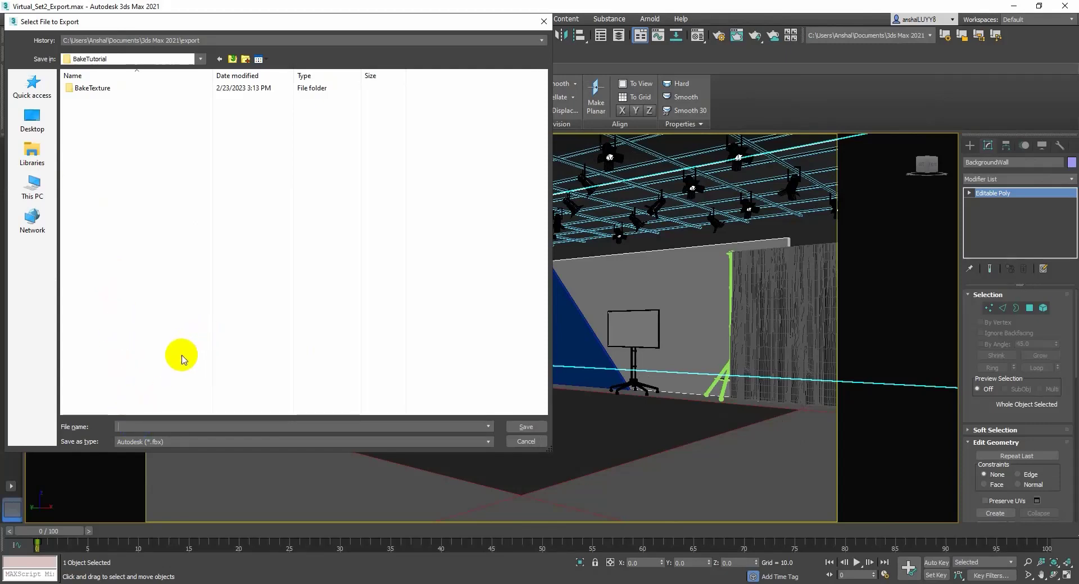
Name the FBX export BakeTutorialSet and save it
{"action": "type", "text": "Bake"}
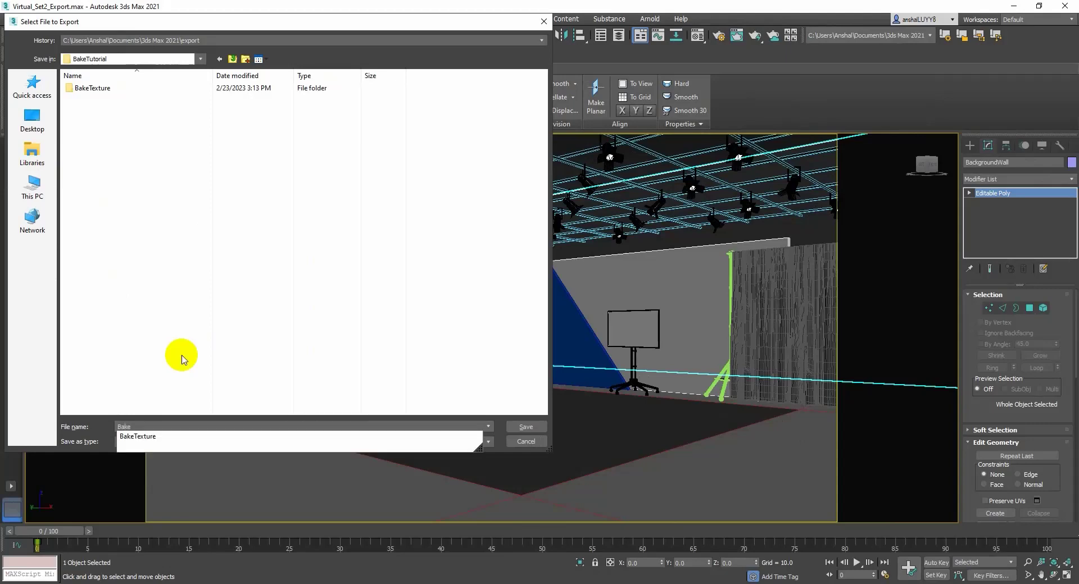
{"action": "type", "text": "TutorialSet"}
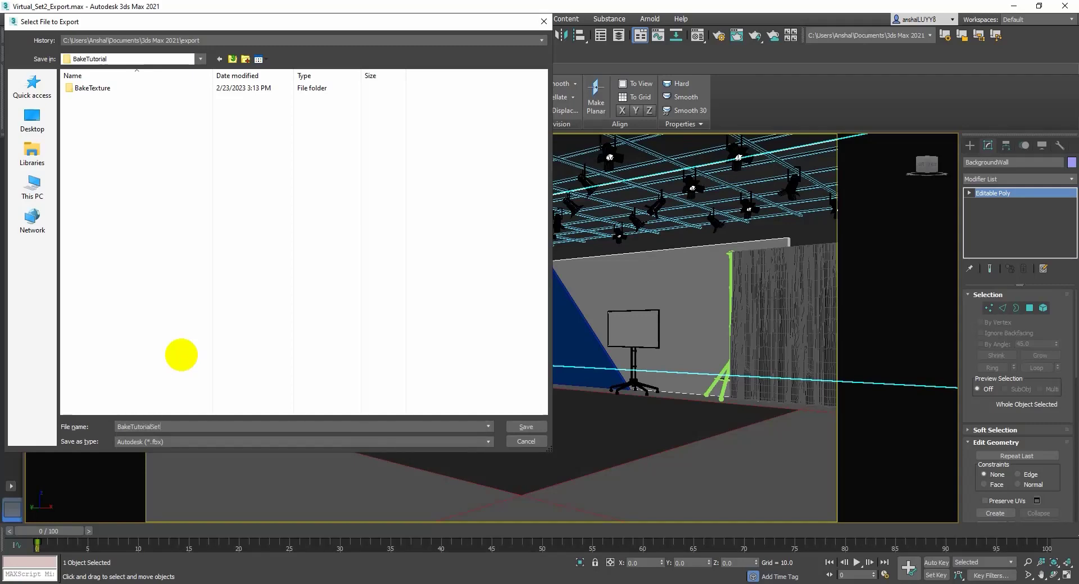
{"action": "left_click", "coordinate": [144, 427]}
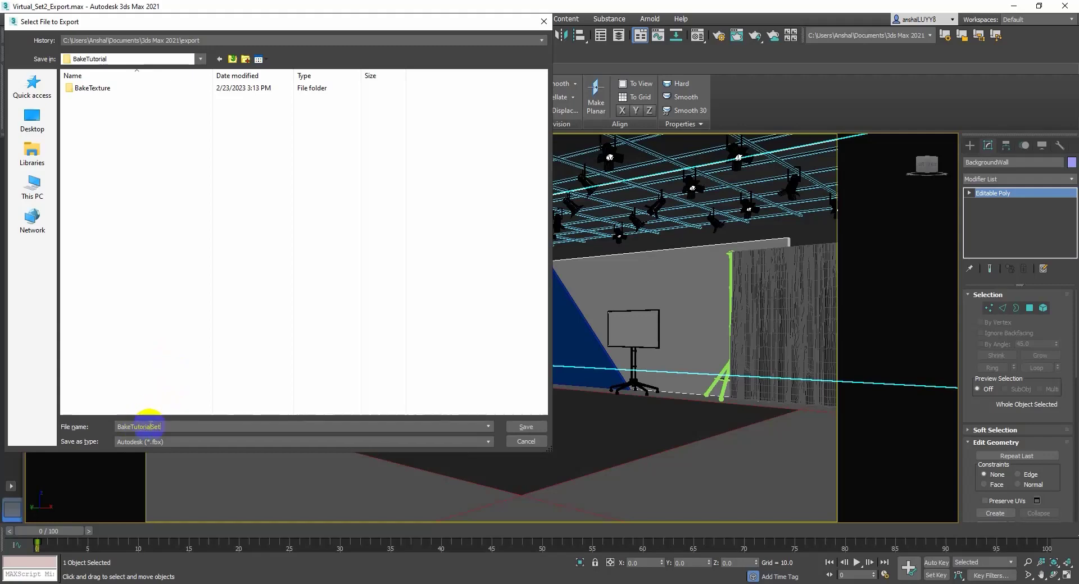
{"action": "left_click", "coordinate": [523, 428]}
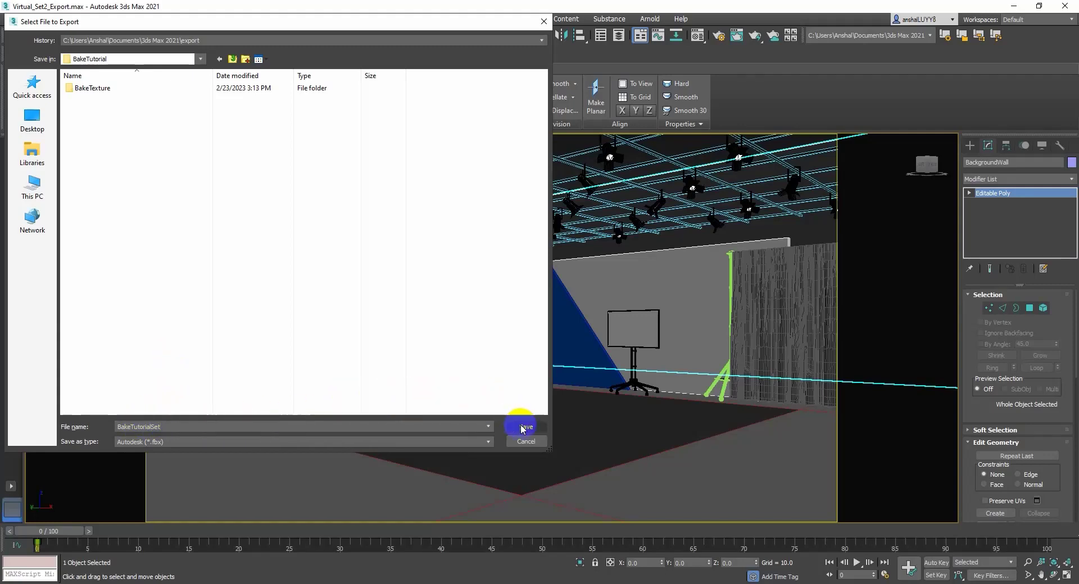
Uncheck Cameras in the FBX Export options and expand the Lights rollout
{"action": "scroll", "coordinate": [517, 393], "scroll_direction": "down", "scroll_amount": 5}
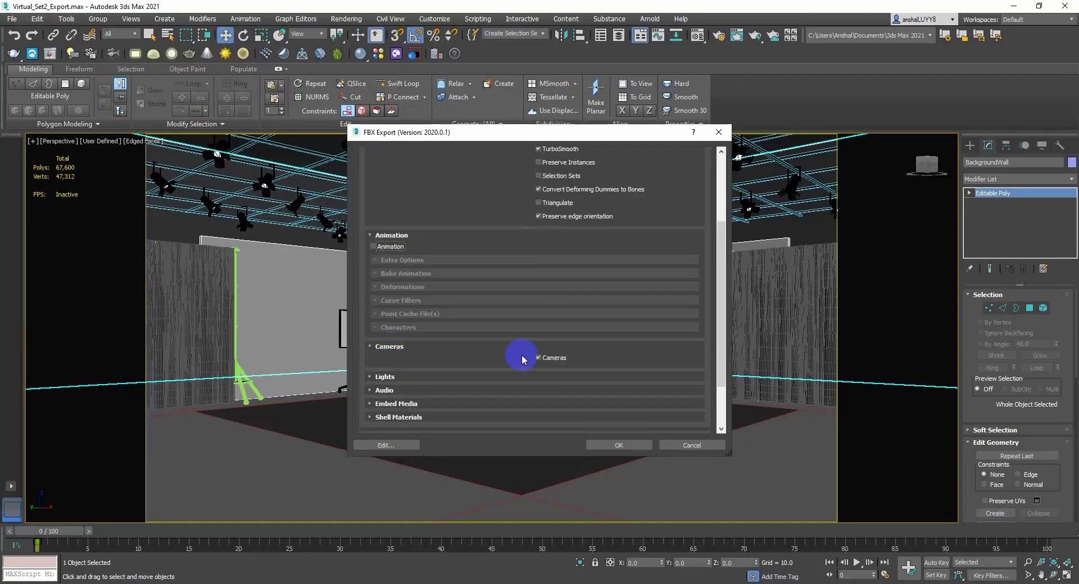
{"action": "left_click", "coordinate": [539, 358]}
{"action": "scroll", "coordinate": [548, 357], "scroll_direction": "down", "scroll_amount": 1}
{"action": "left_click", "coordinate": [408, 325]}
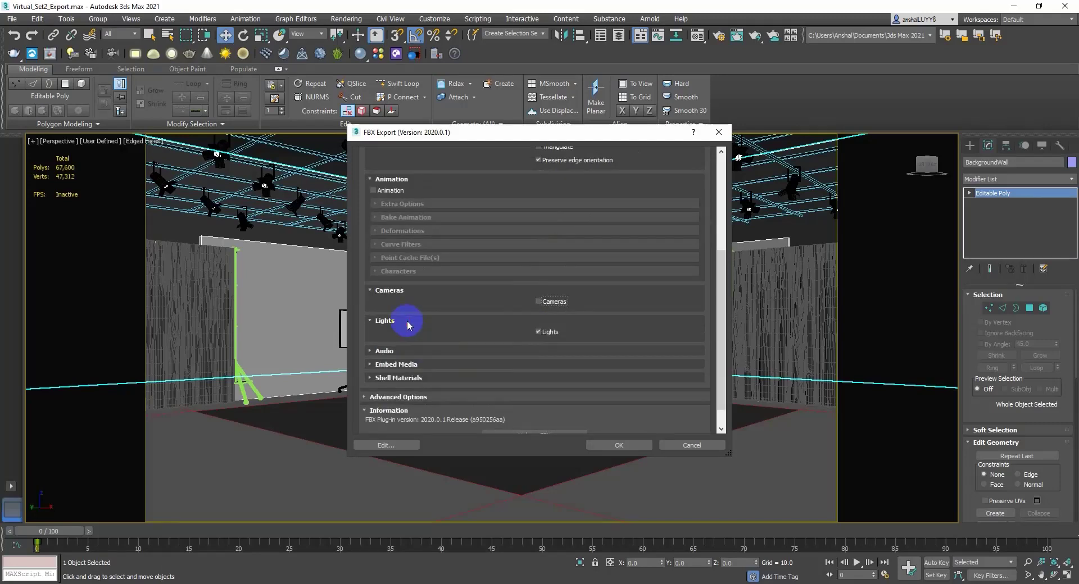